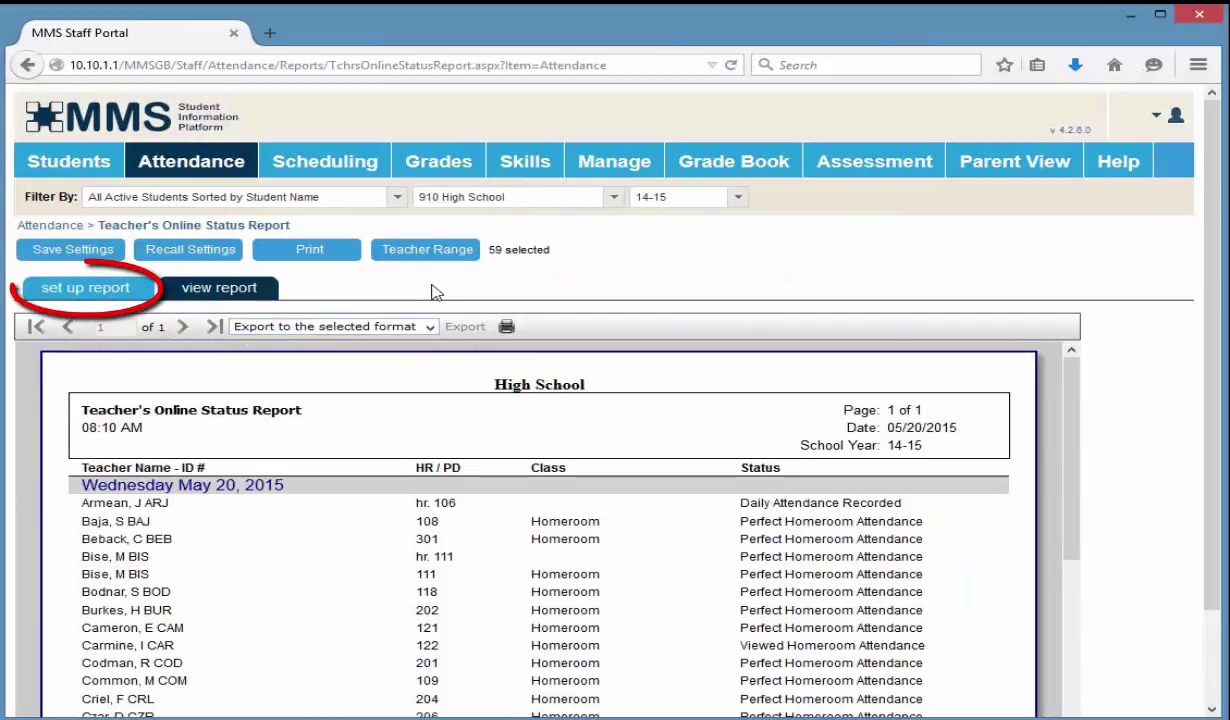
# Limit the report to homeroom attendance, without viewed or perfect attendance, for only teachers who have not submitted data, and generate it
pyautogui.click(100, 290)
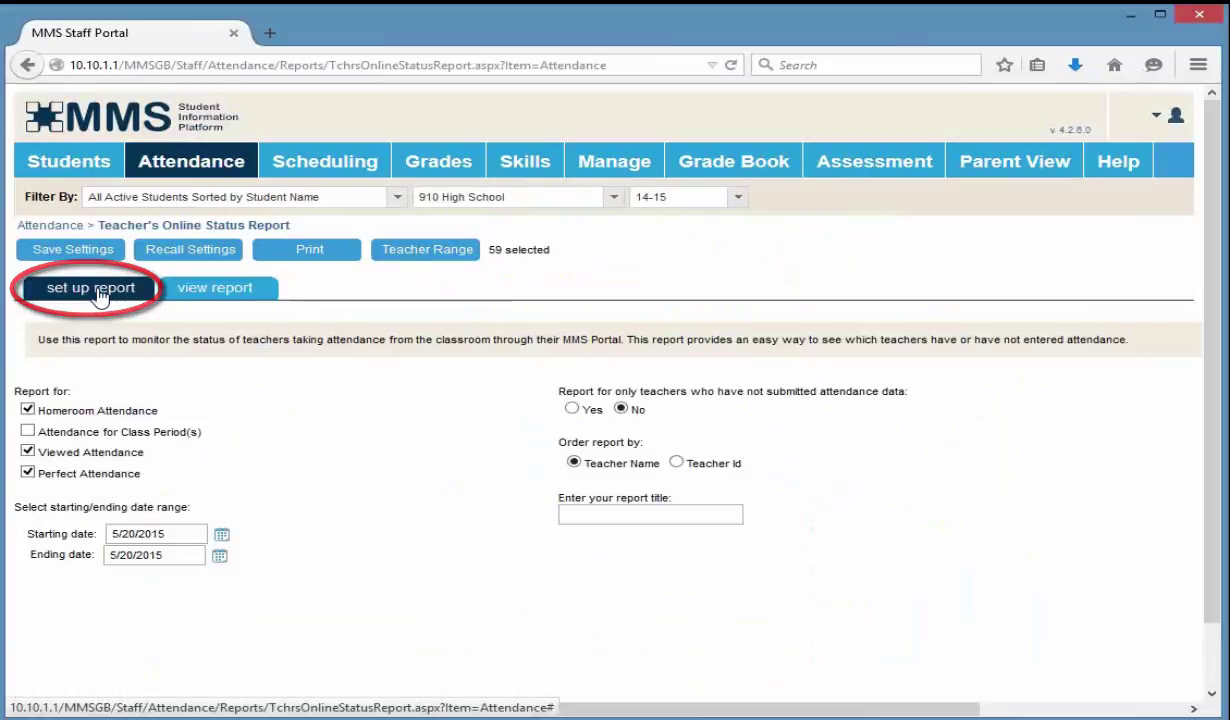
pyautogui.click(70, 452)
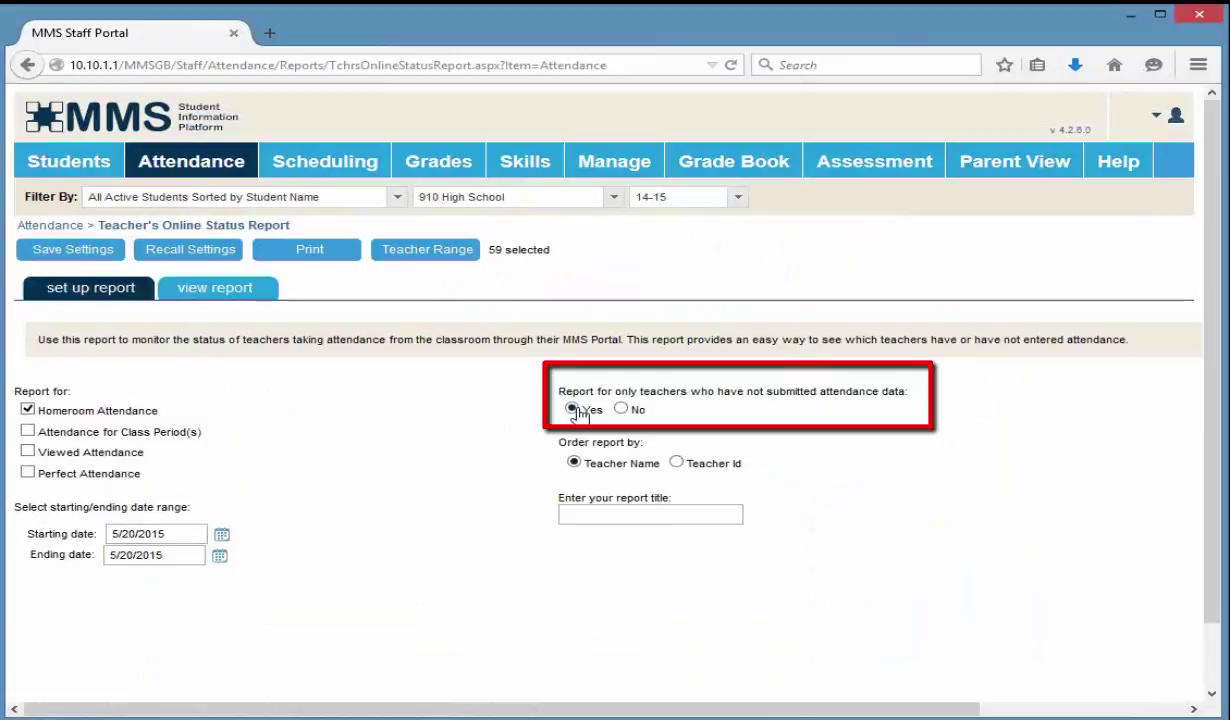
pyautogui.click(339, 254)
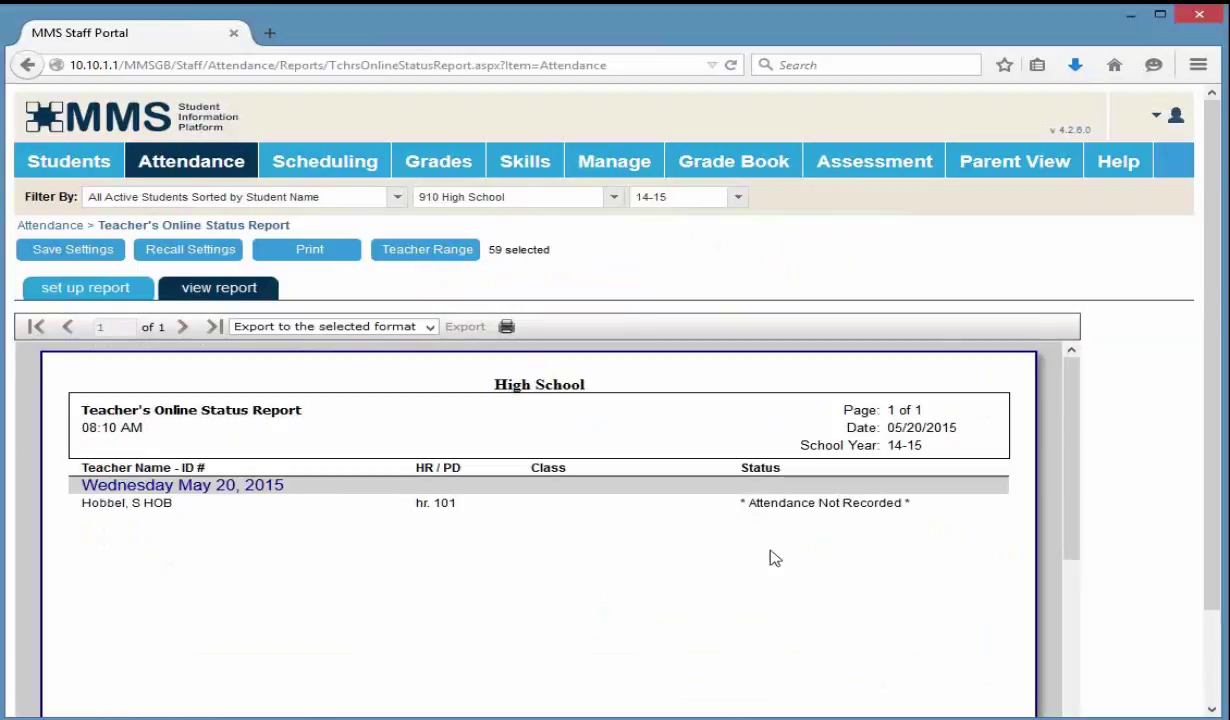
# Switch the report from homeroom attendance to attendance for class periods 1 to 10 and generate it
pyautogui.click(92, 296)
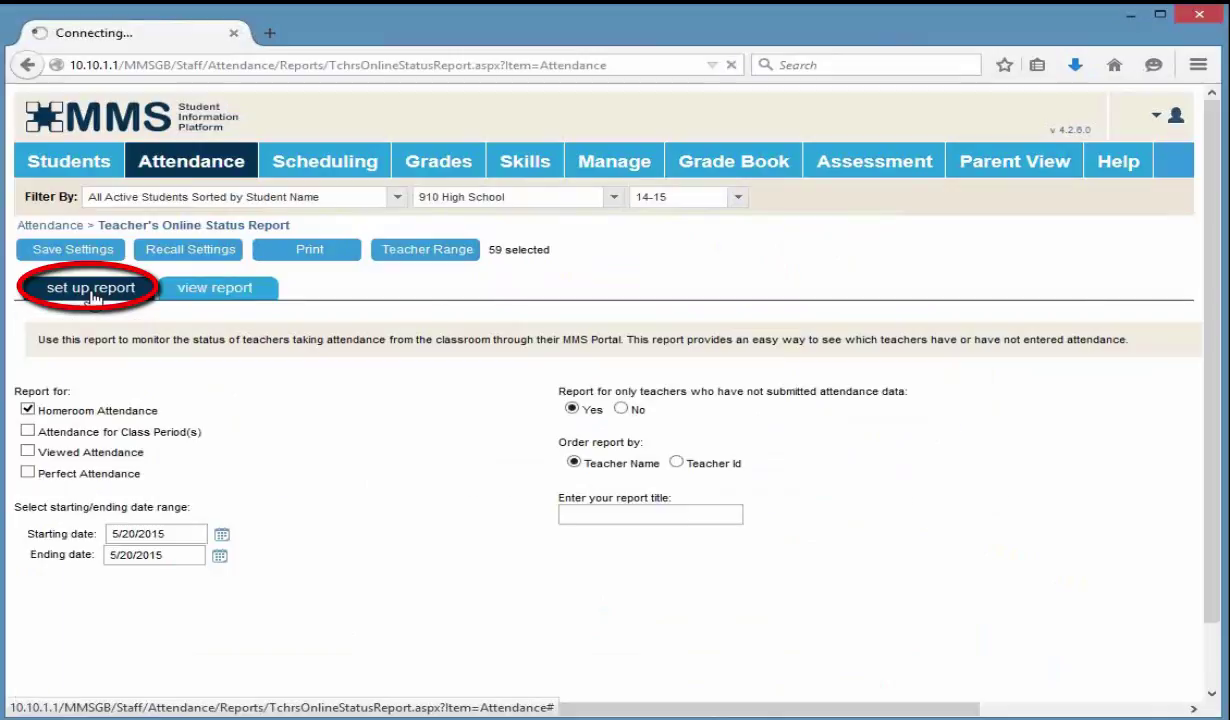
pyautogui.click(51, 414)
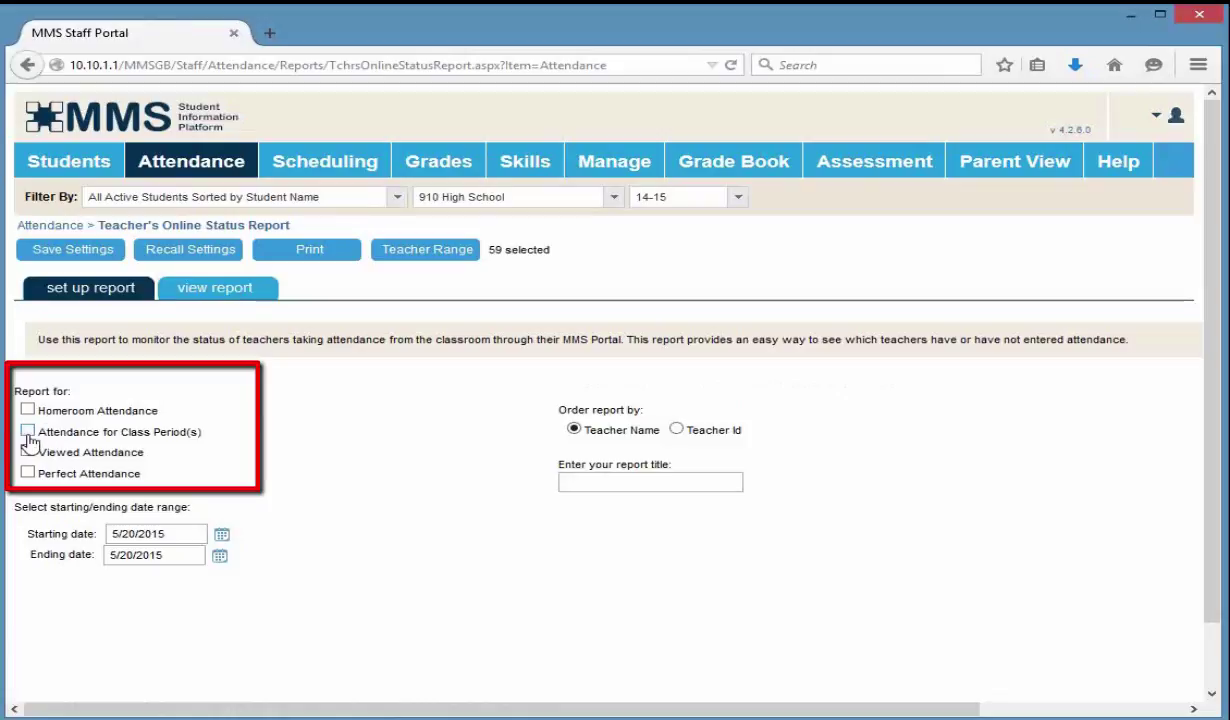
pyautogui.click(28, 432)
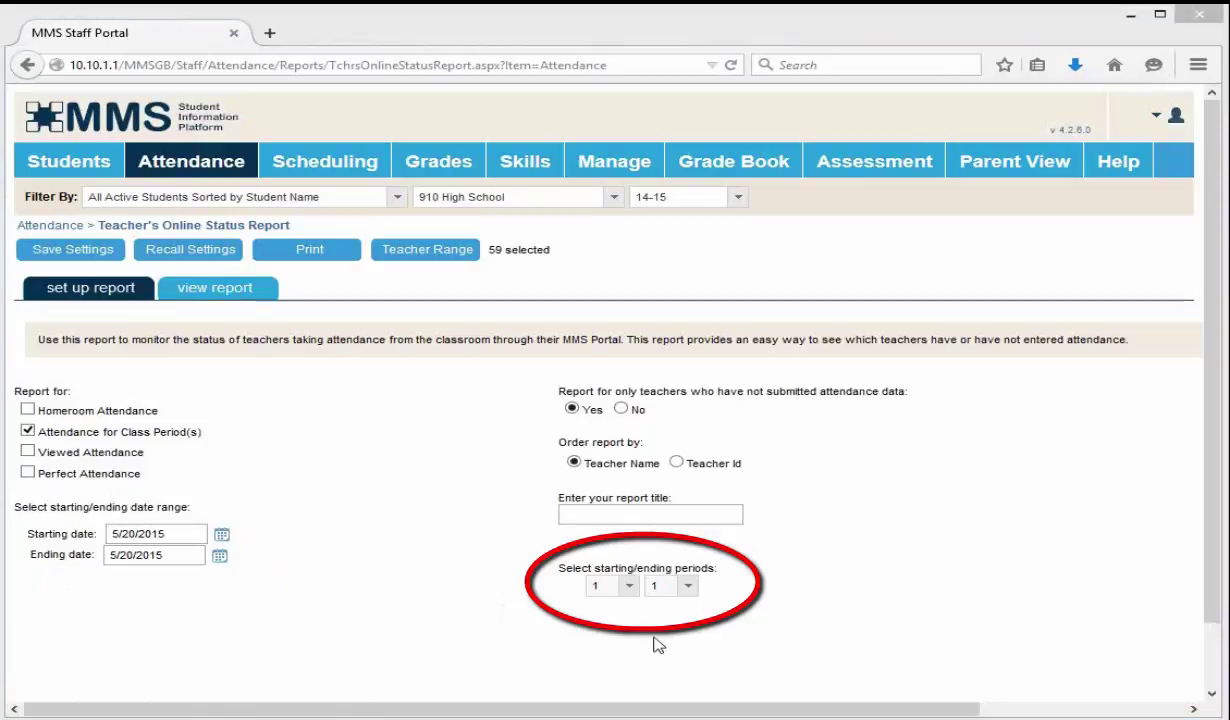
pyautogui.click(688, 590)
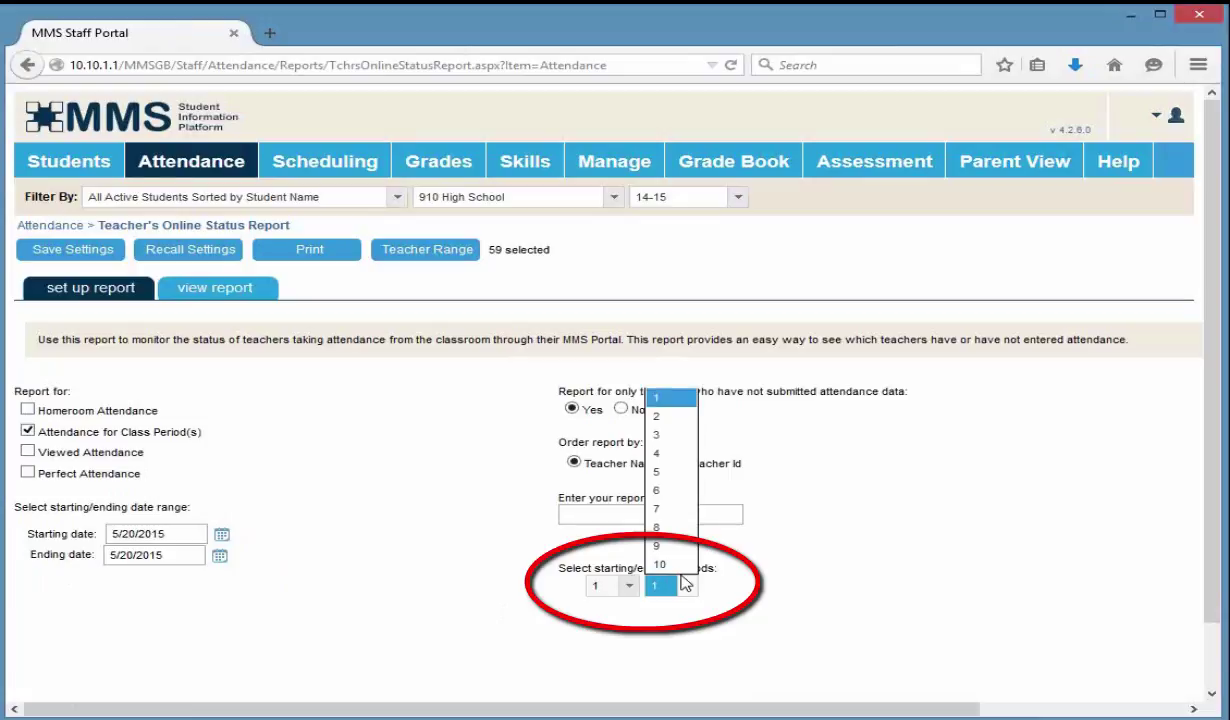
pyautogui.click(670, 566)
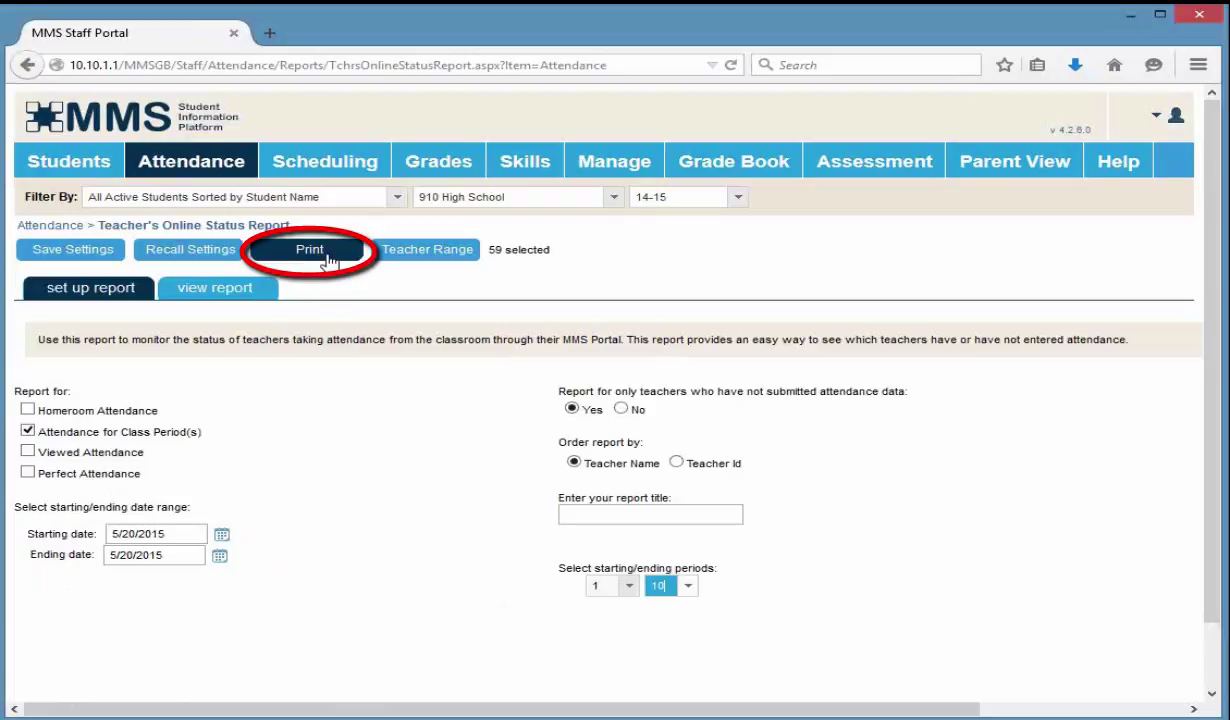
pyautogui.click(328, 258)
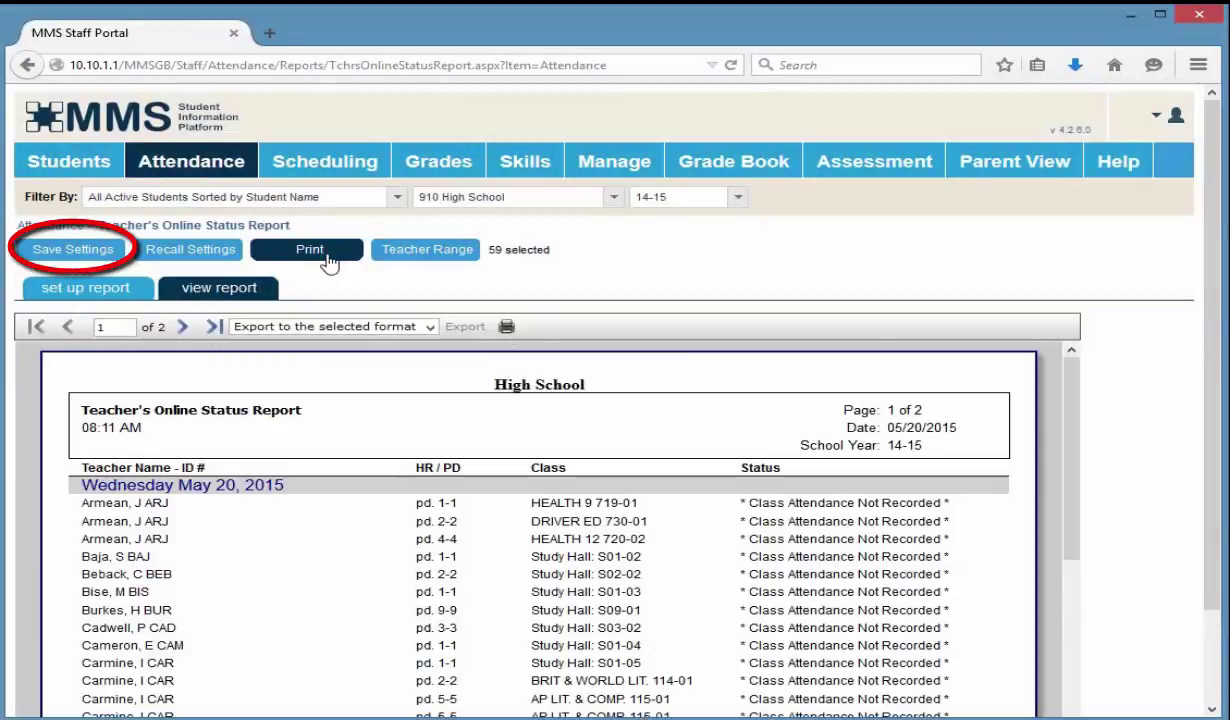
# Add a new saved-settings item named "Class Attendance not done"
pyautogui.click(92, 252)
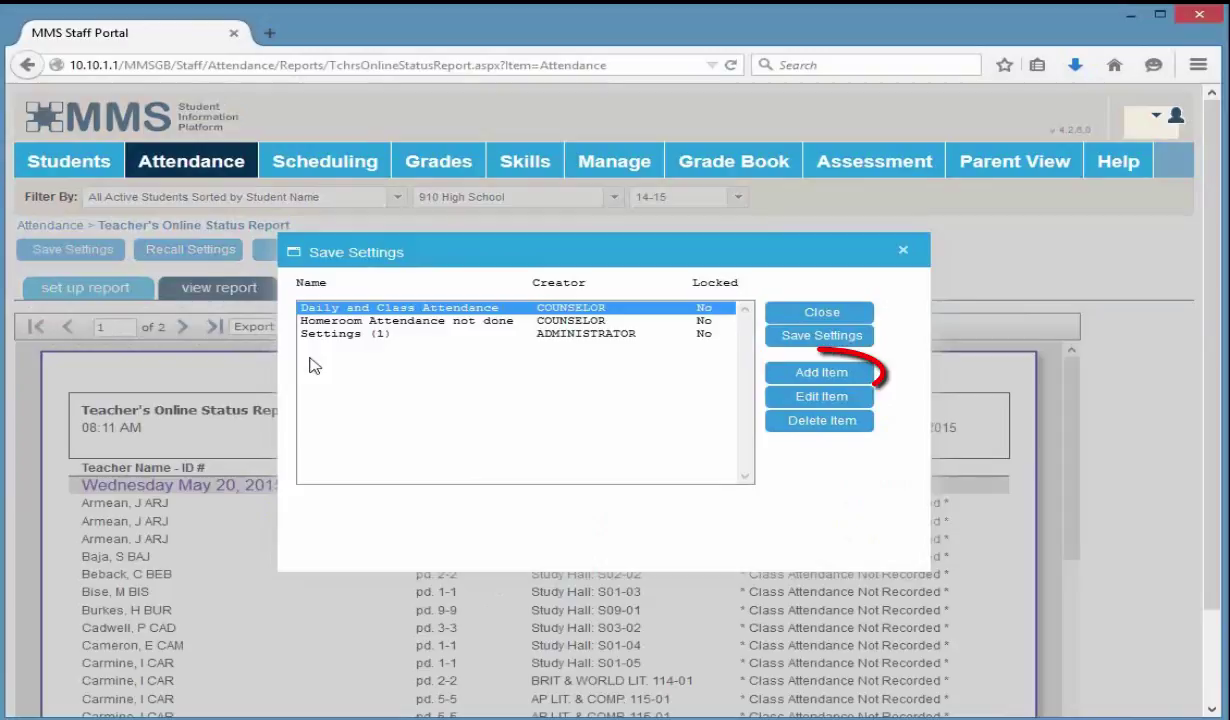
pyautogui.click(833, 380)
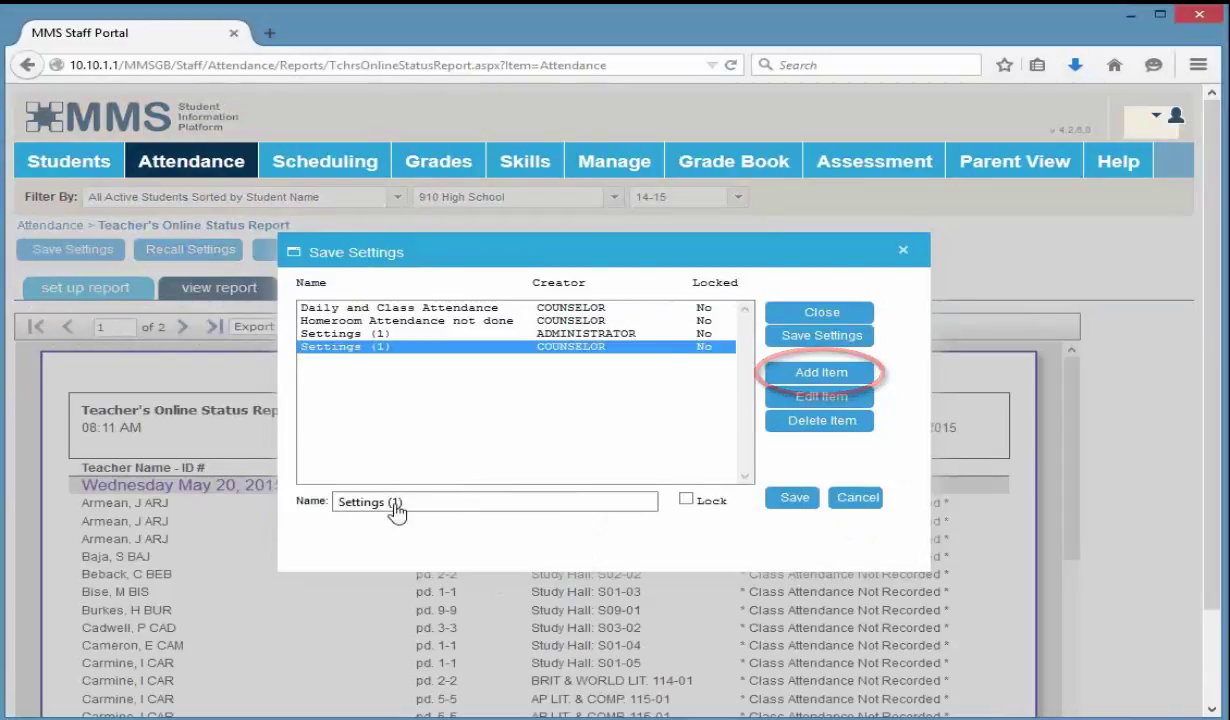
pyautogui.moveTo(418, 510); pyautogui.dragTo(350, 508)
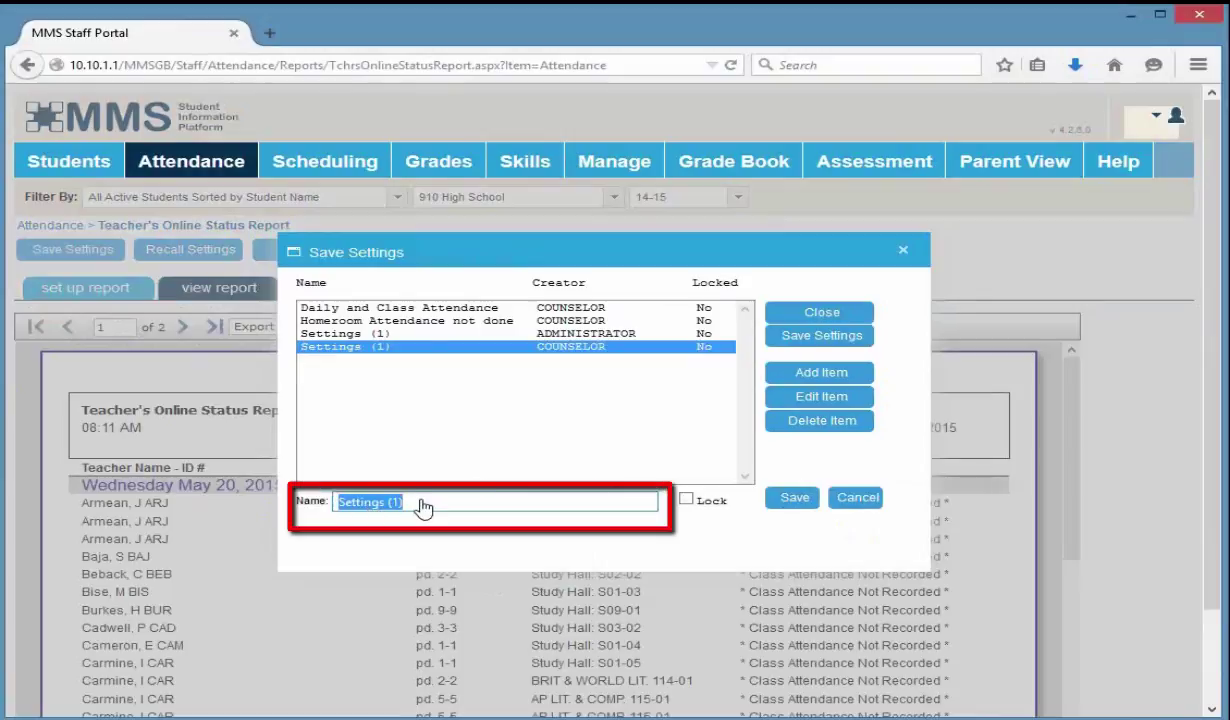
pyautogui.write('Class A')
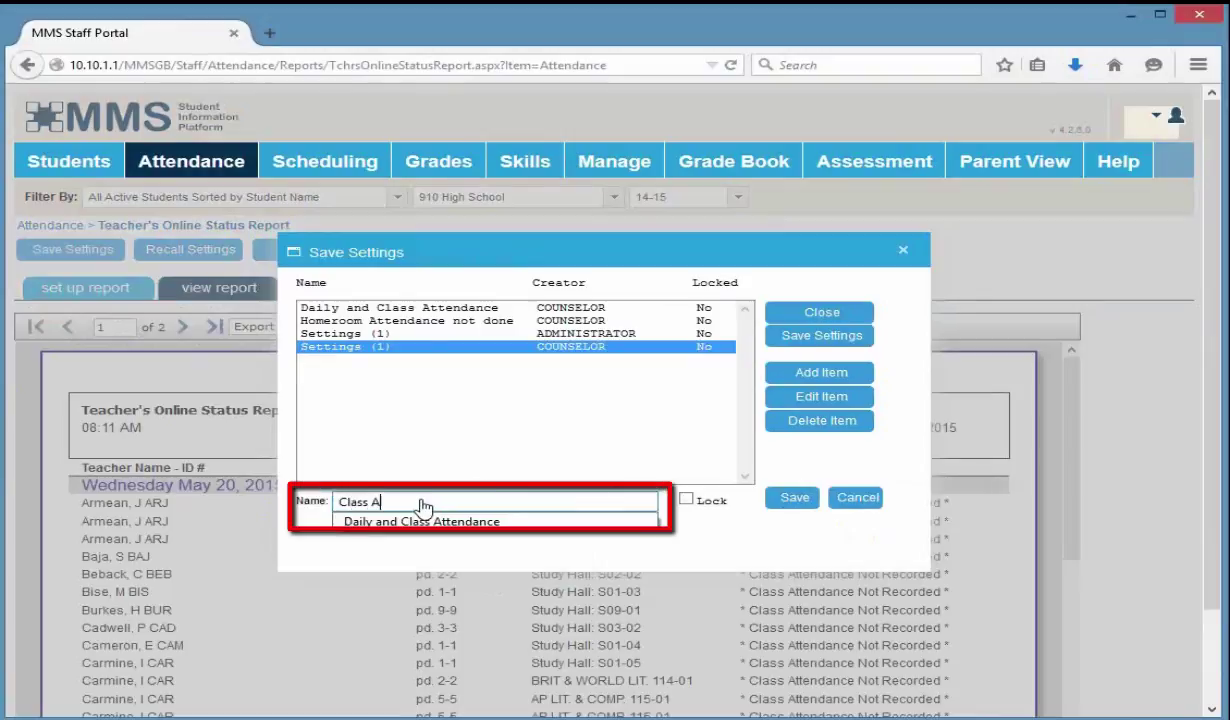
pyautogui.write('ttendance not done')
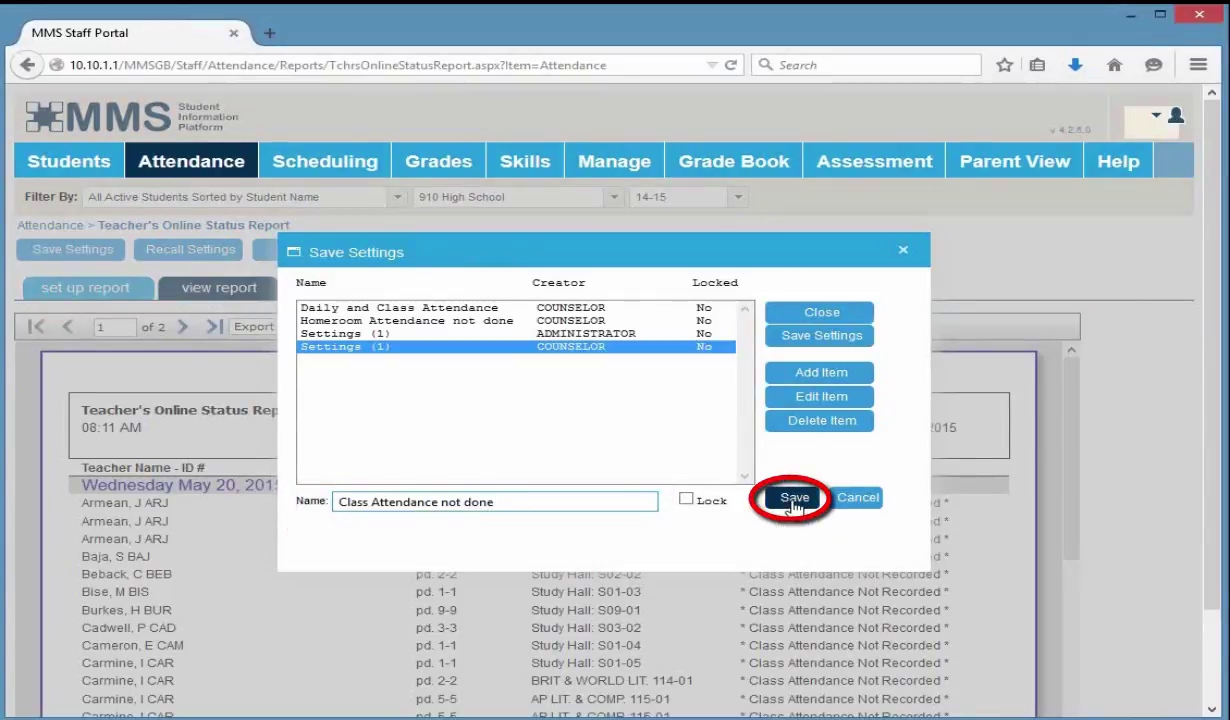
pyautogui.click(793, 503)
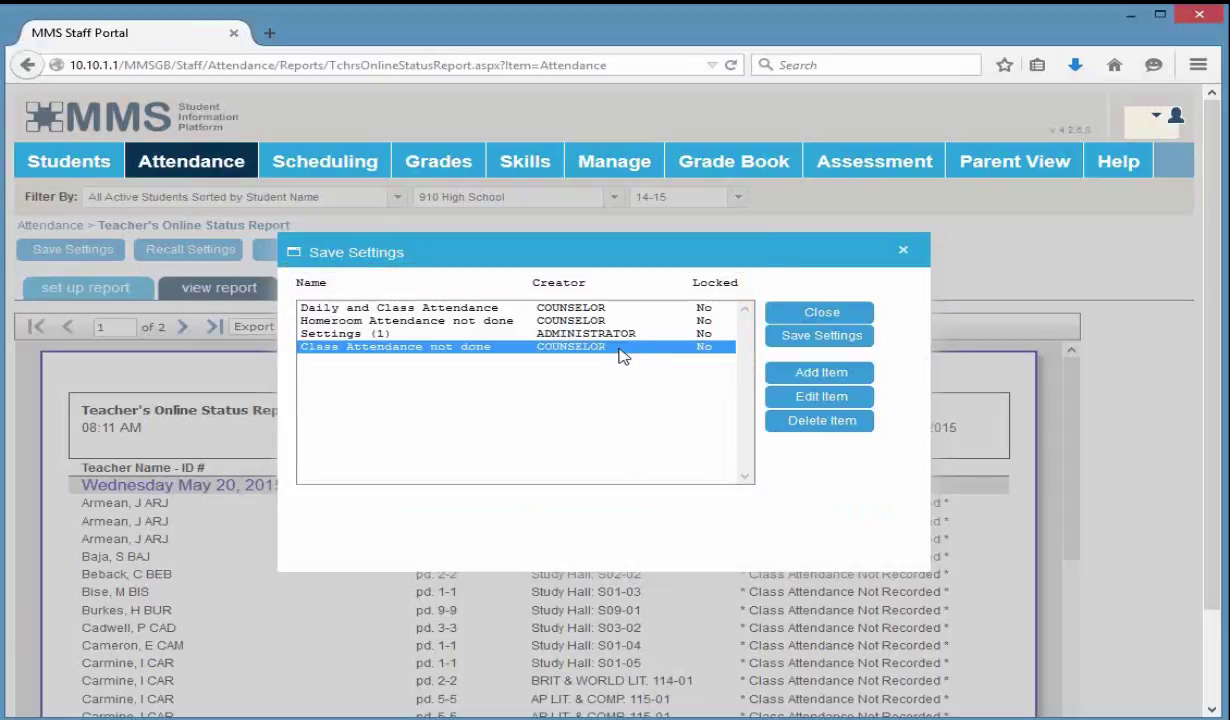
# Save the current report settings to the "Class Attendance not done" item and close the saved-settings dialog
pyautogui.click(783, 341)
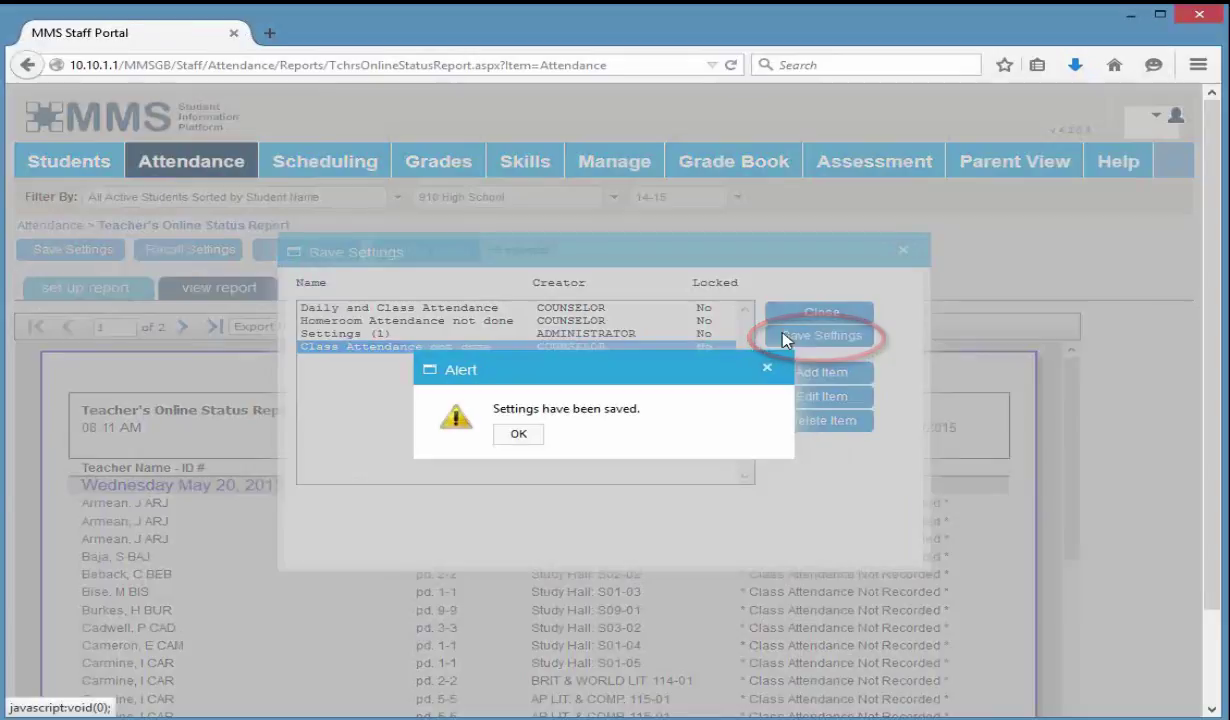
pyautogui.click(512, 437)
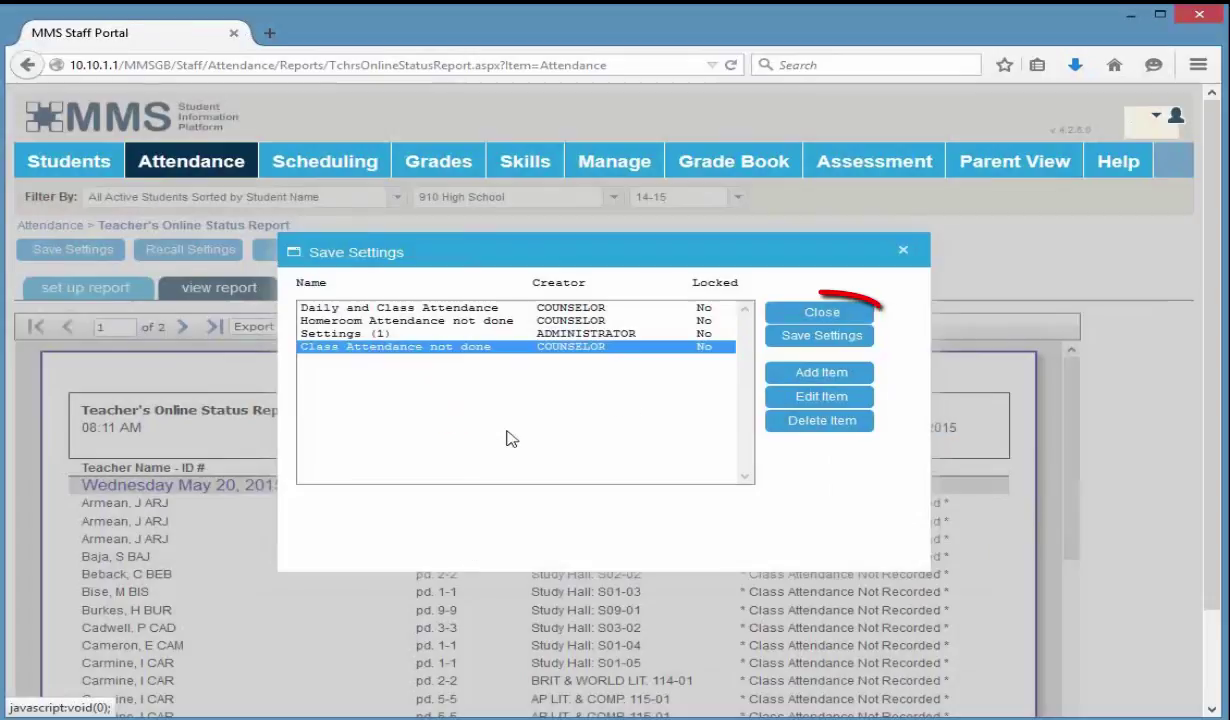
pyautogui.click(805, 314)
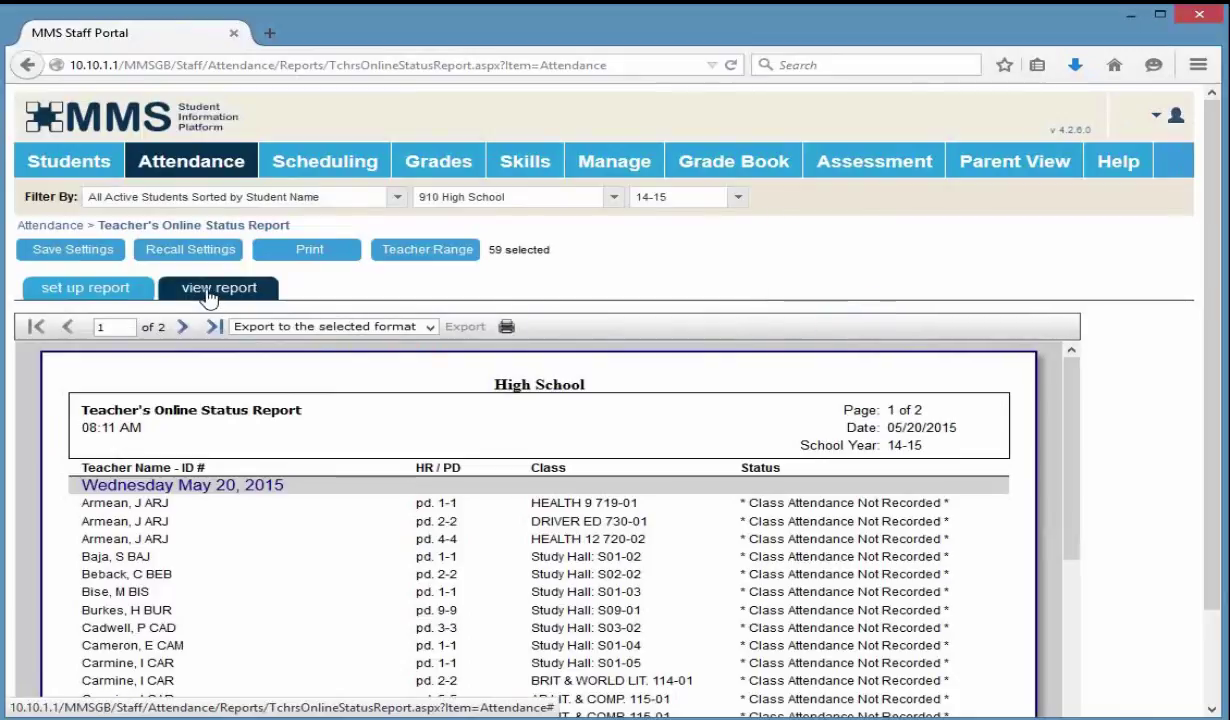
# Recall the saved settings "Daily and Class Attendance" and generate the report with them
pyautogui.click(86, 298)
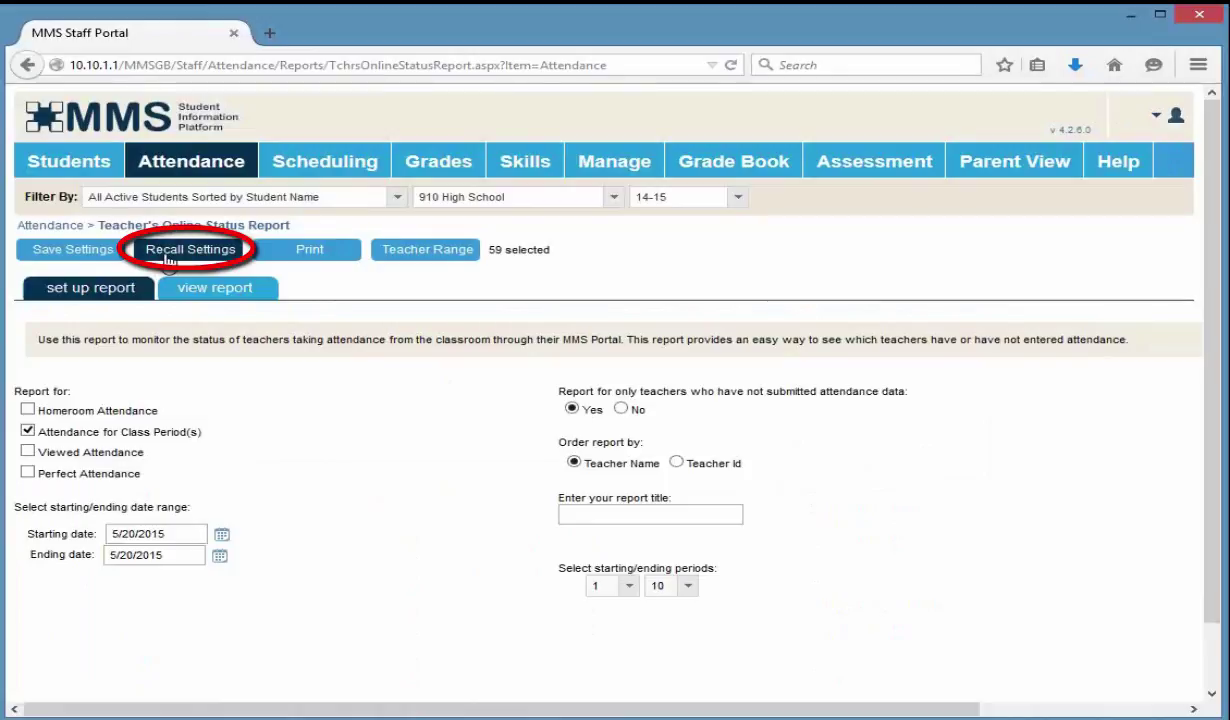
pyautogui.click(167, 255)
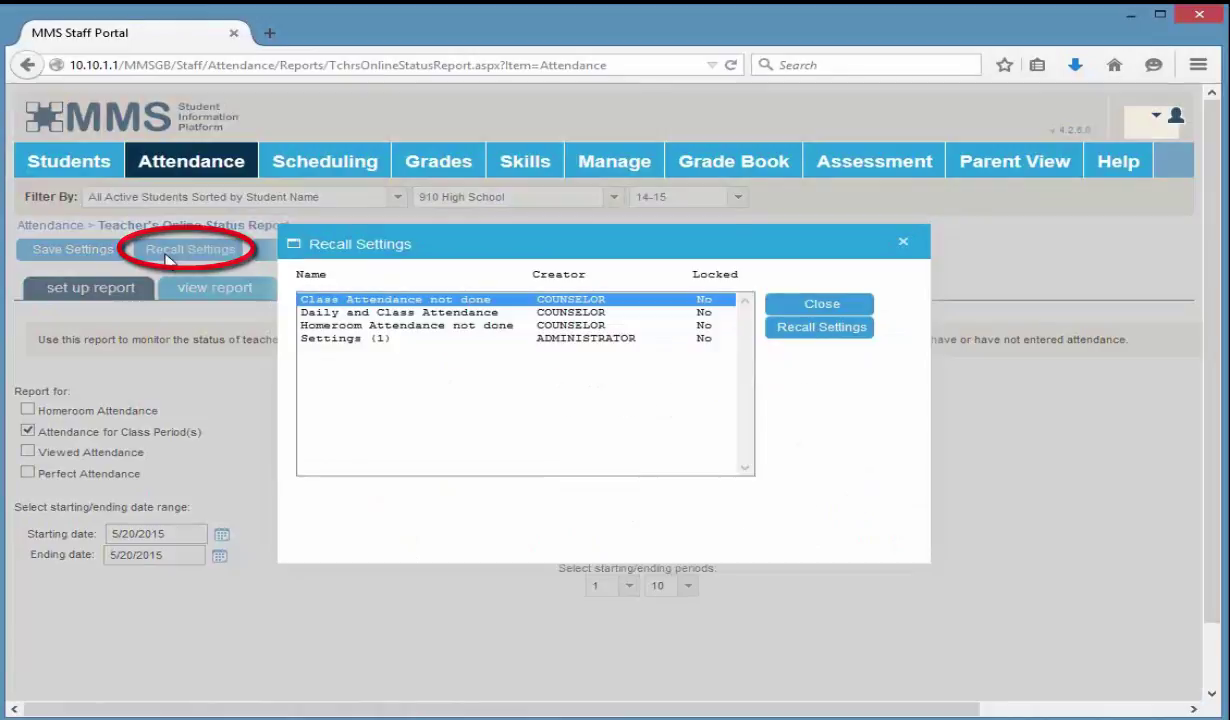
pyautogui.click(330, 313)
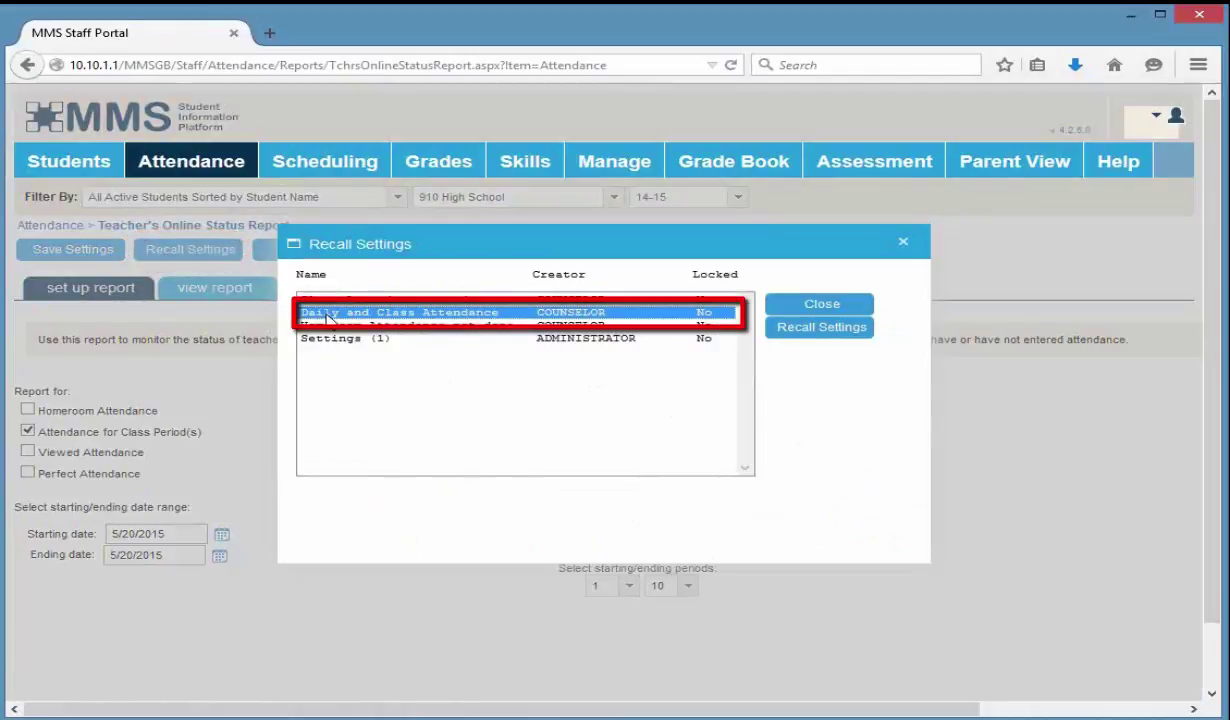
pyautogui.click(815, 334)
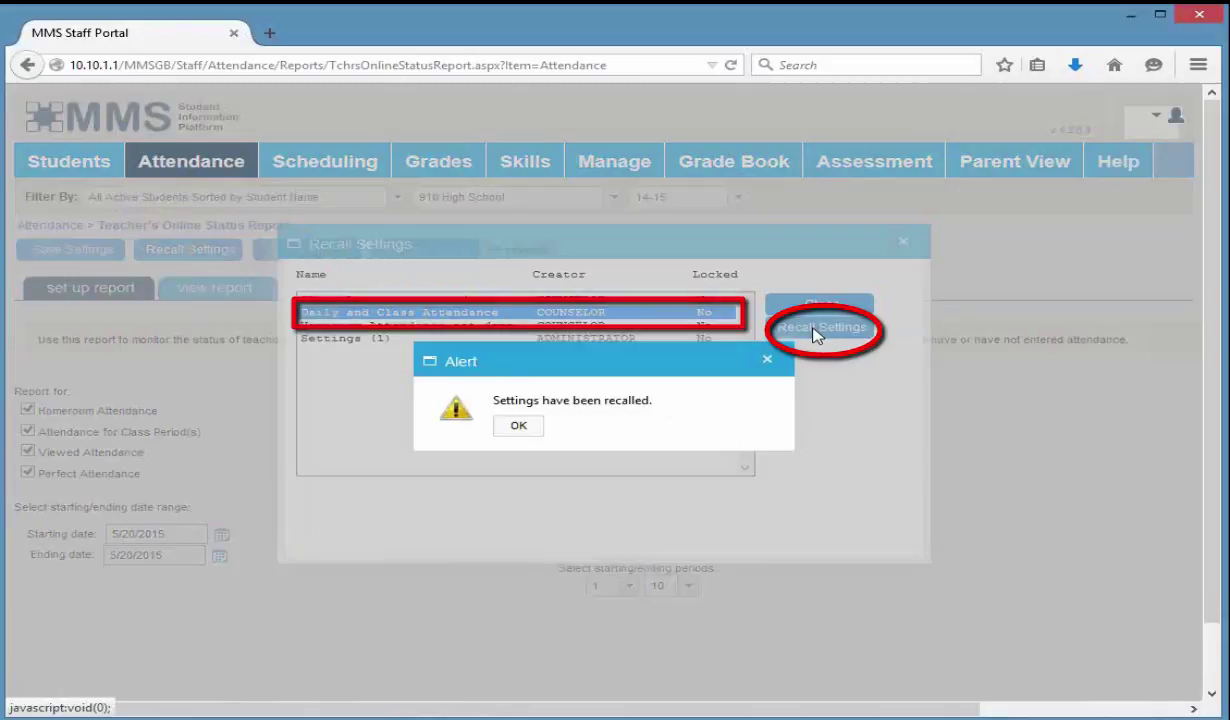
pyautogui.click(520, 426)
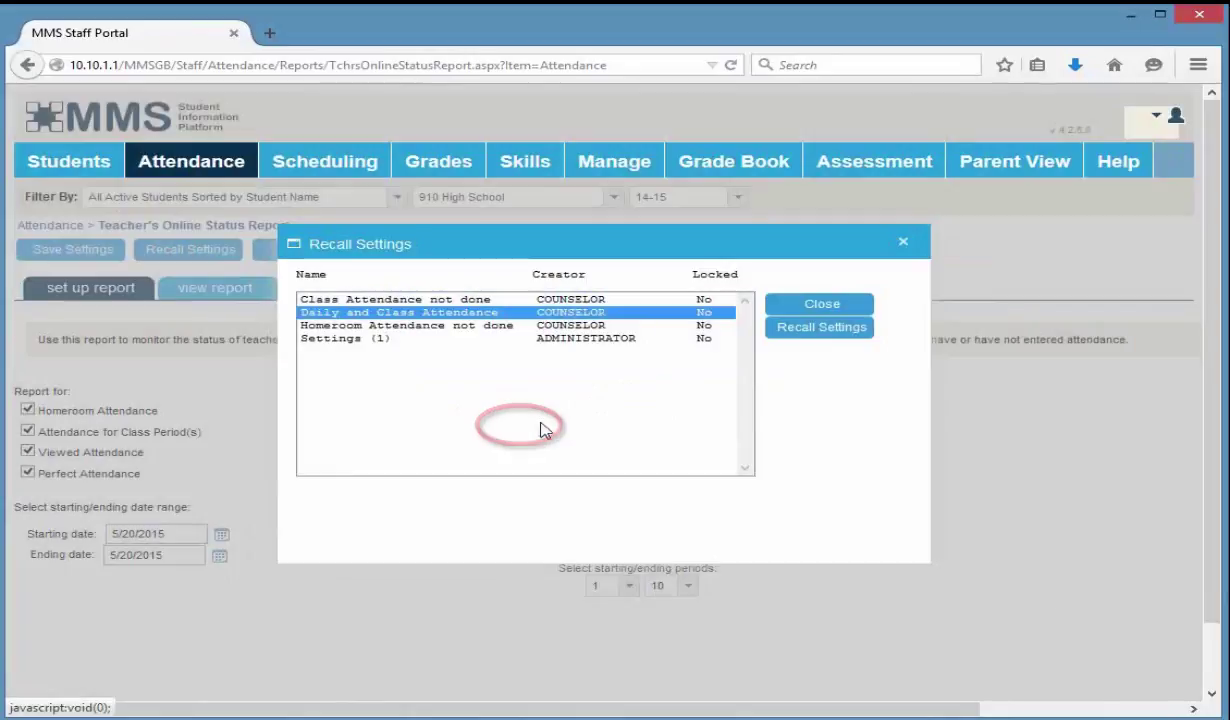
pyautogui.click(825, 307)
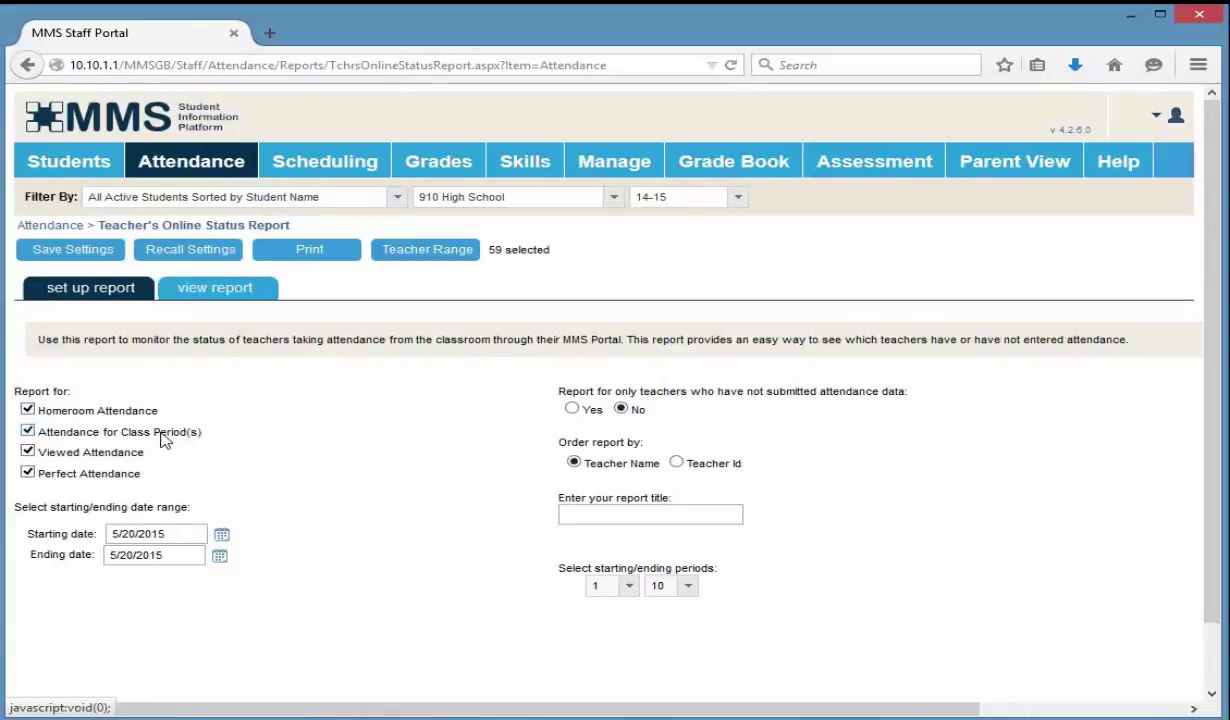
pyautogui.click(312, 256)
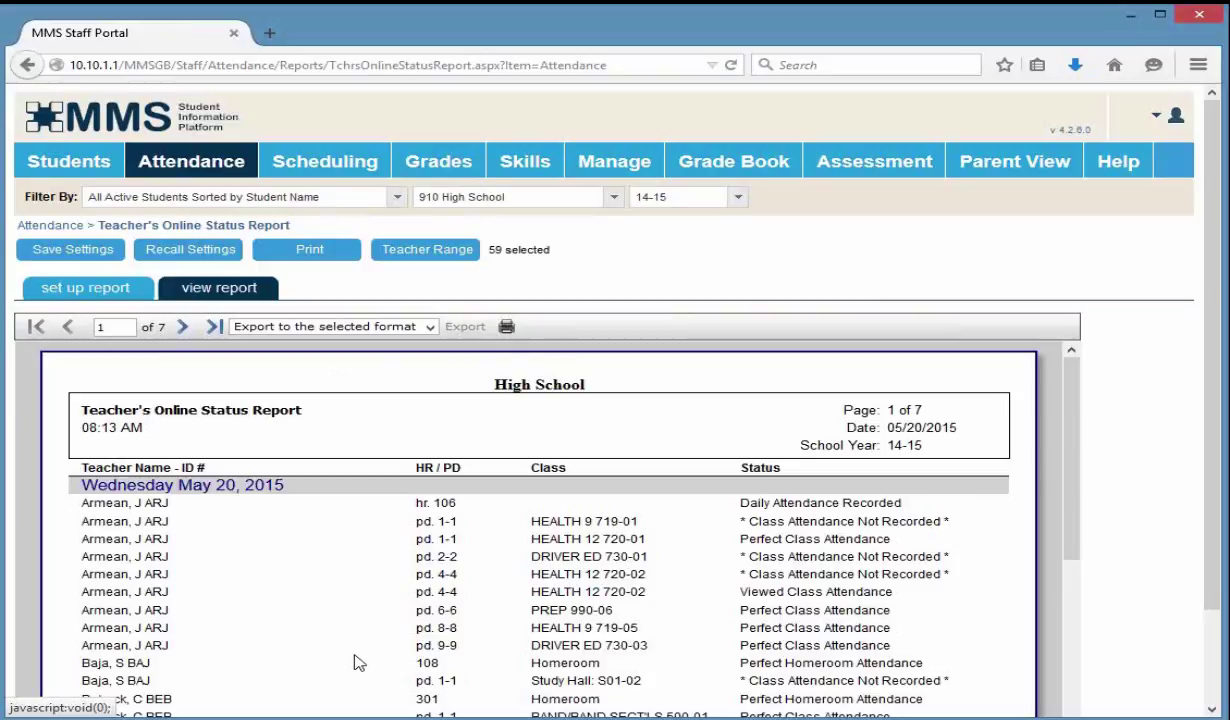
# Exclude homeroom attendance from the report setup and set the class period range to 2 through 3
pyautogui.click(84, 296)
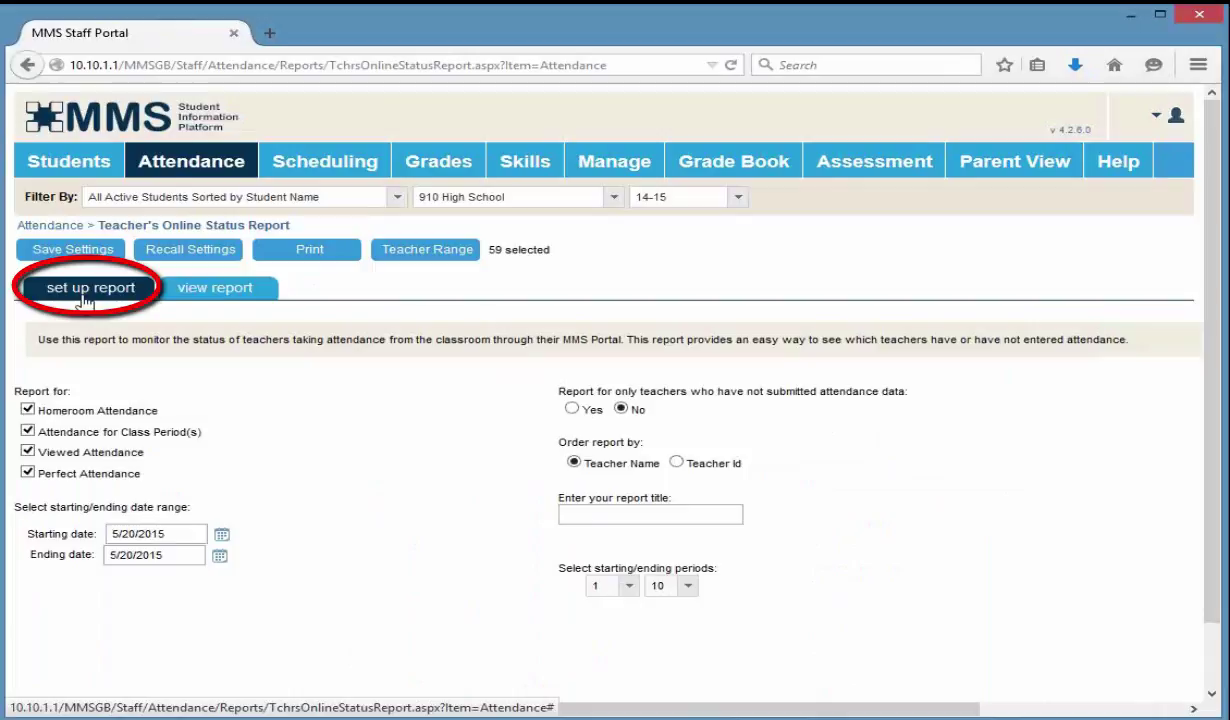
pyautogui.click(80, 413)
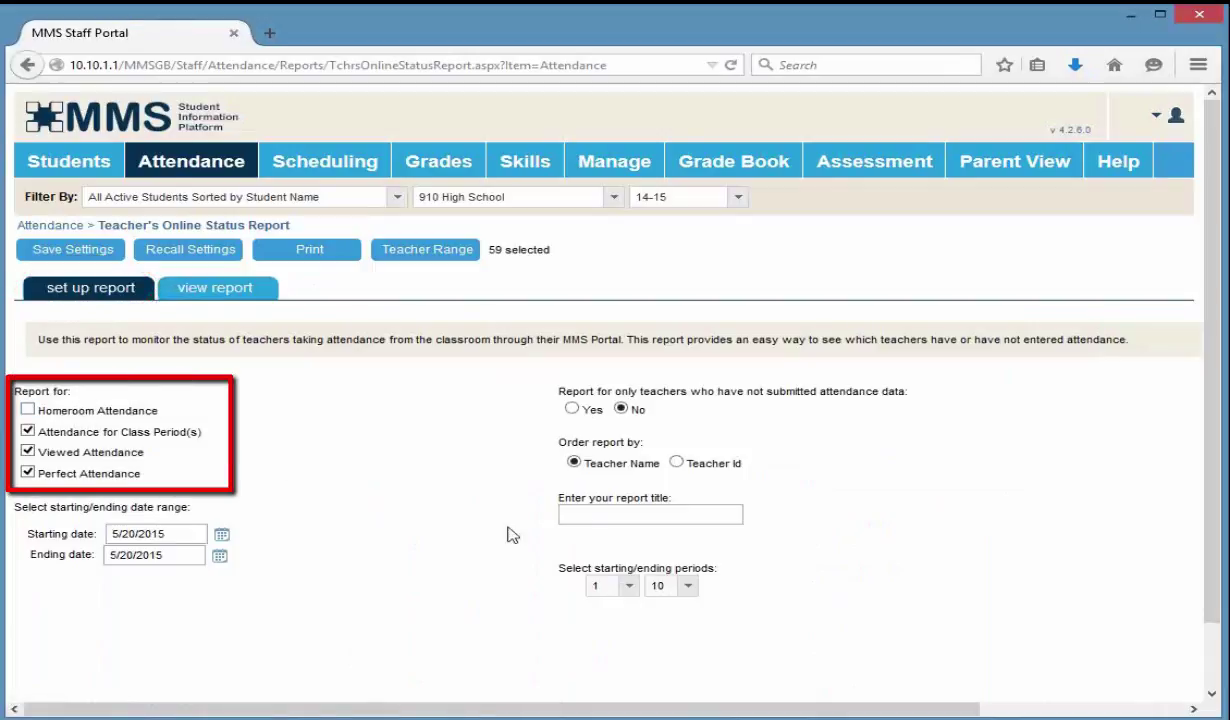
pyautogui.click(630, 586)
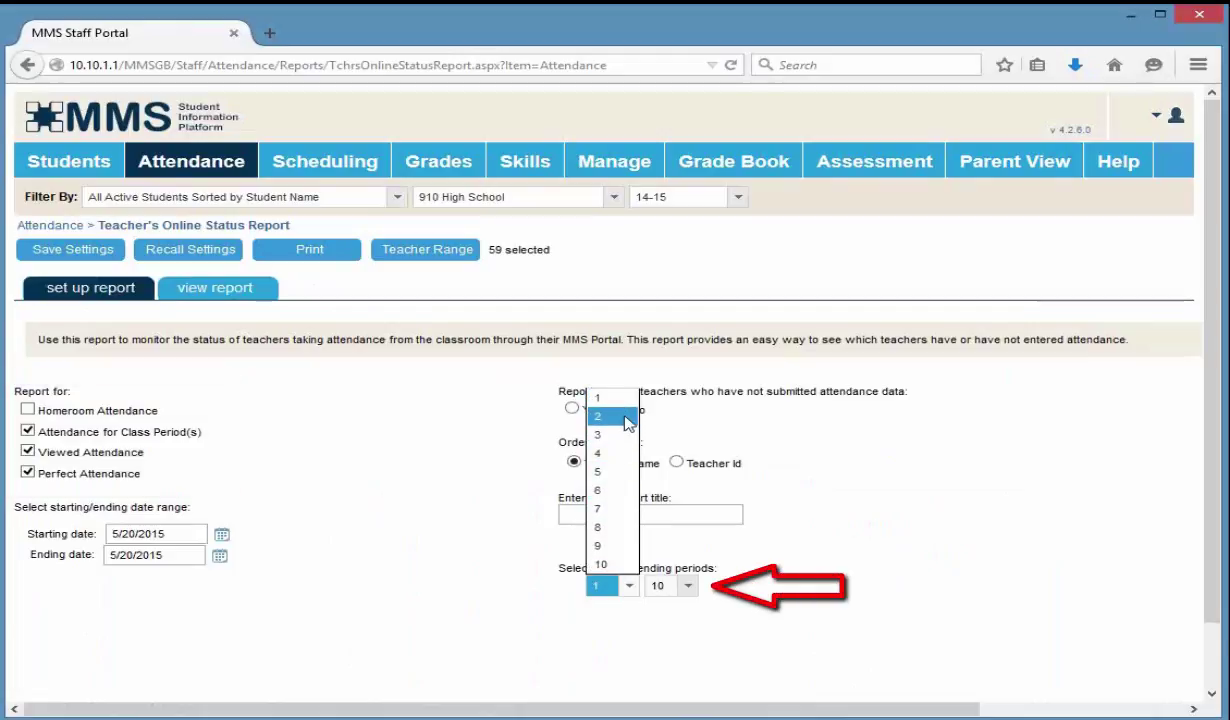
pyautogui.click(625, 416)
pyautogui.click(687, 586)
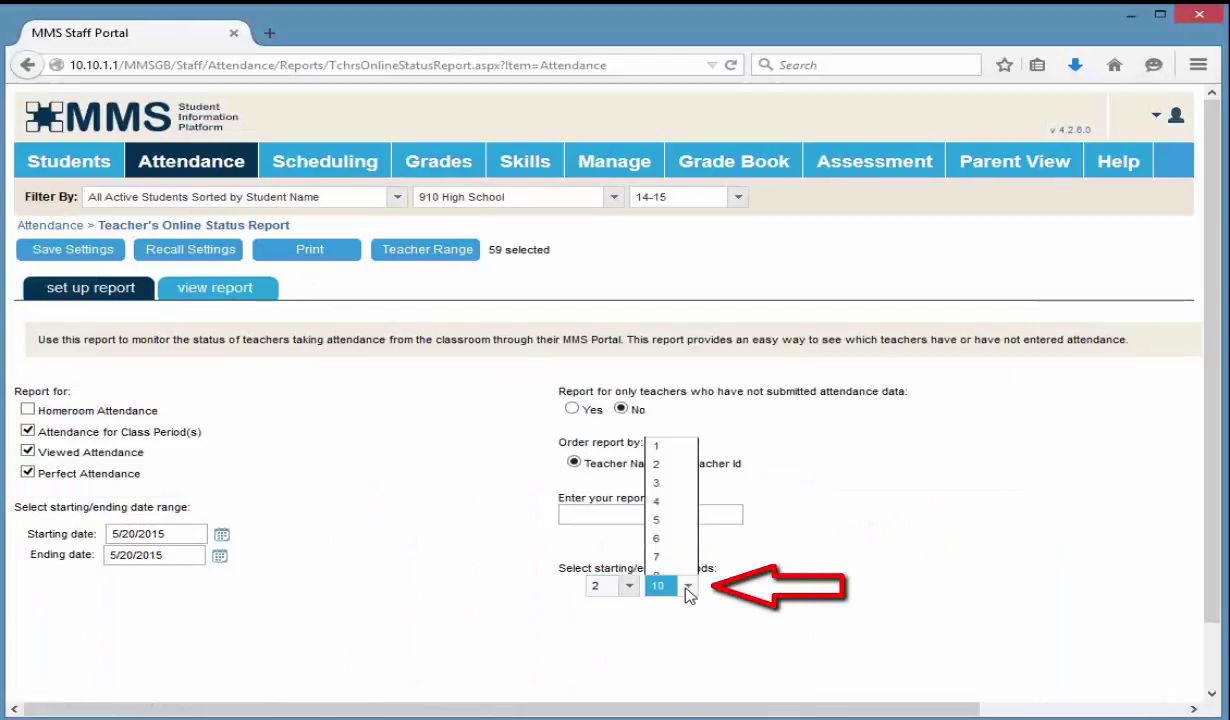
pyautogui.click(662, 434)
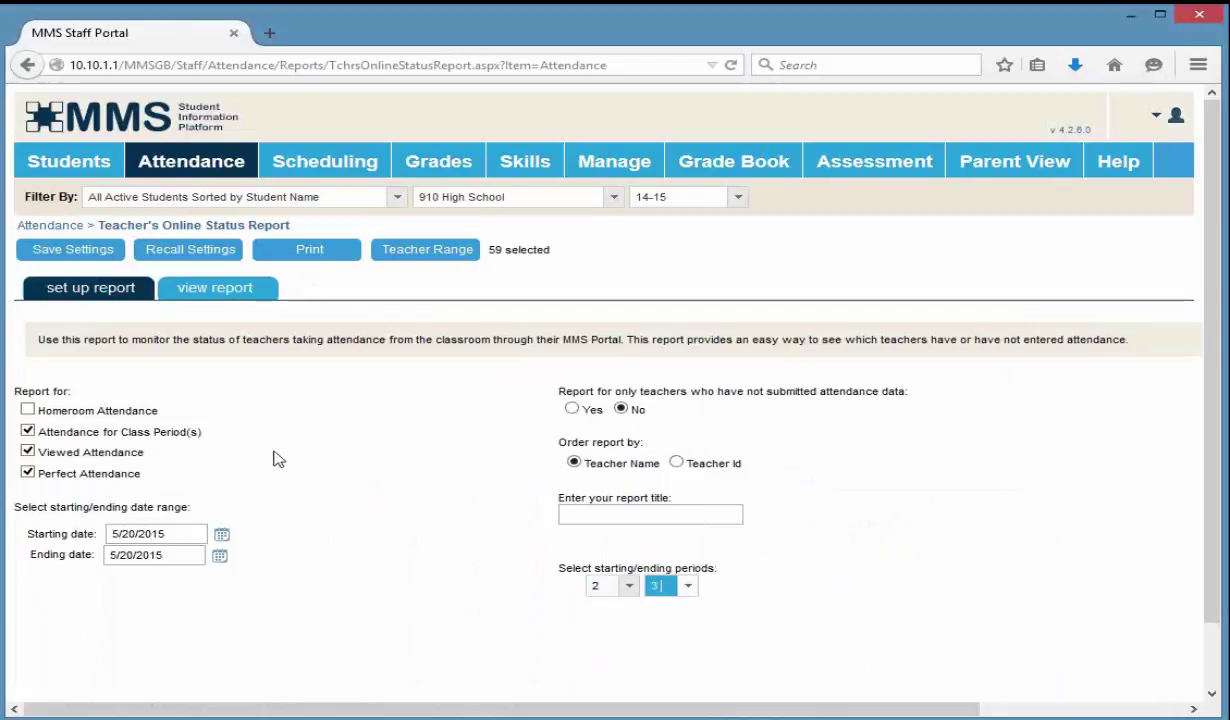
# Exclude viewed and perfect attendance, report only teachers who have not submitted attendance data, and order the report by Teacher Id
pyautogui.click(120, 458)
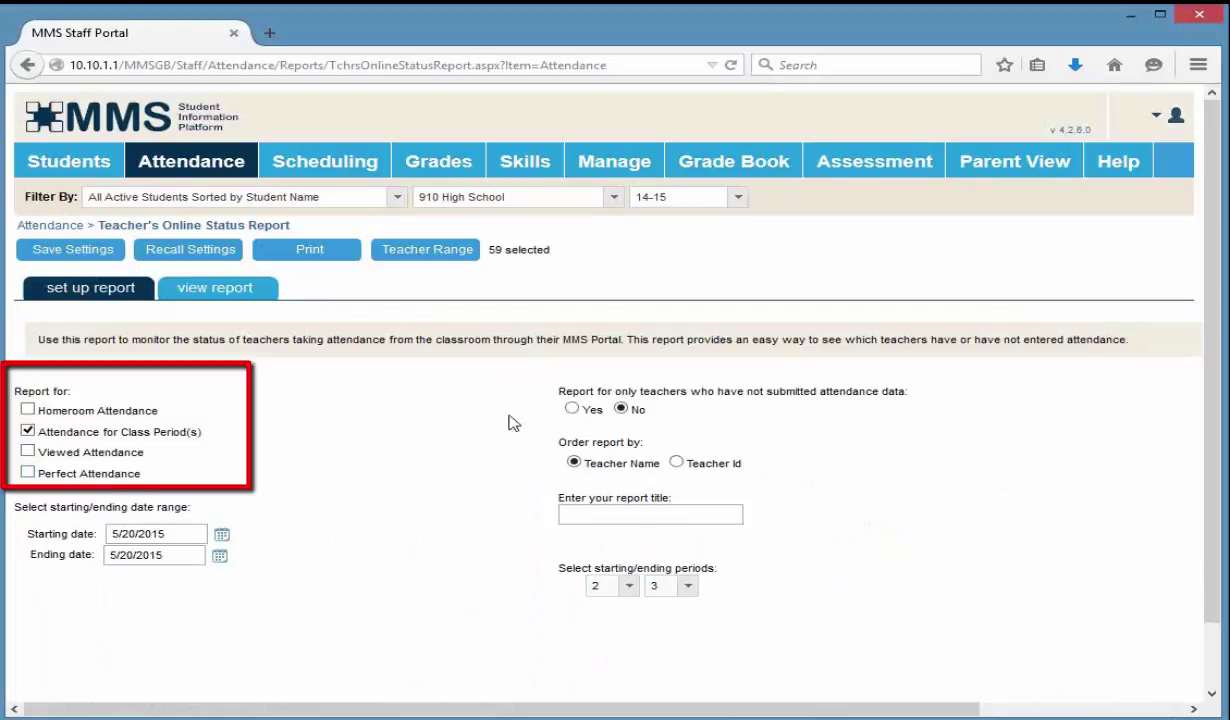
pyautogui.click(573, 410)
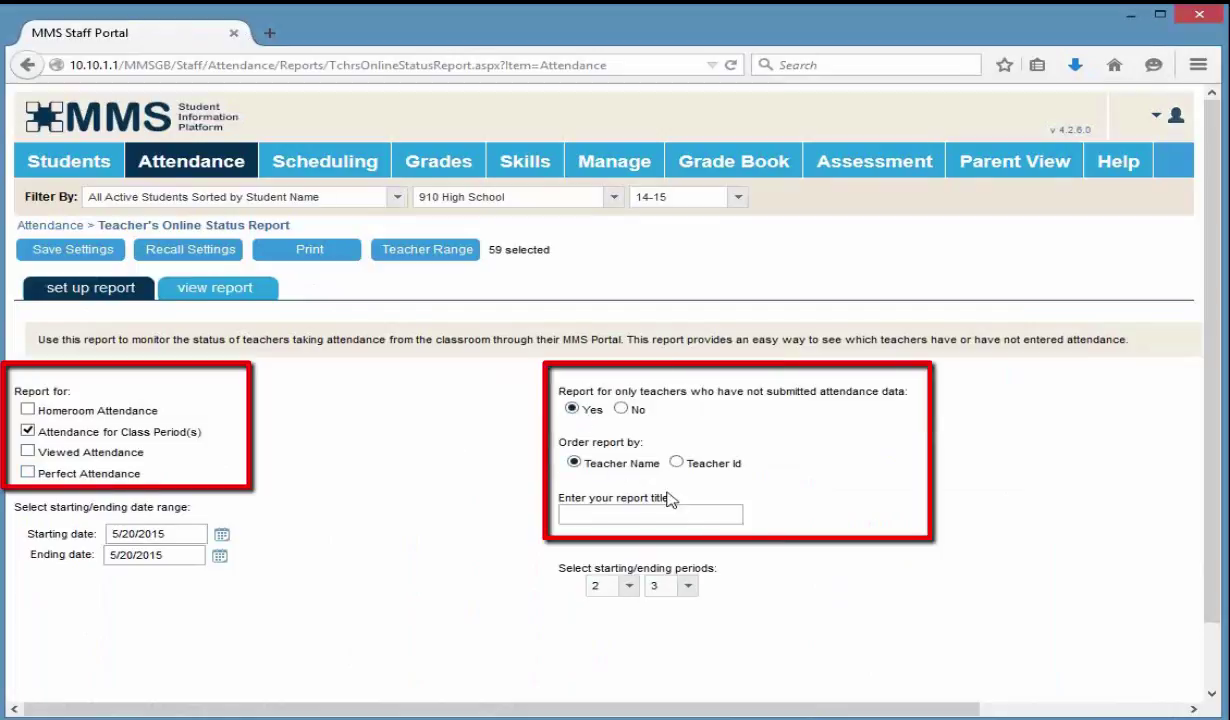
pyautogui.click(677, 464)
# Exclude the Bus Driver (ZZ2) and Citizen (ZZ1) records from the teacher range and generate the report
pyautogui.click(456, 280)
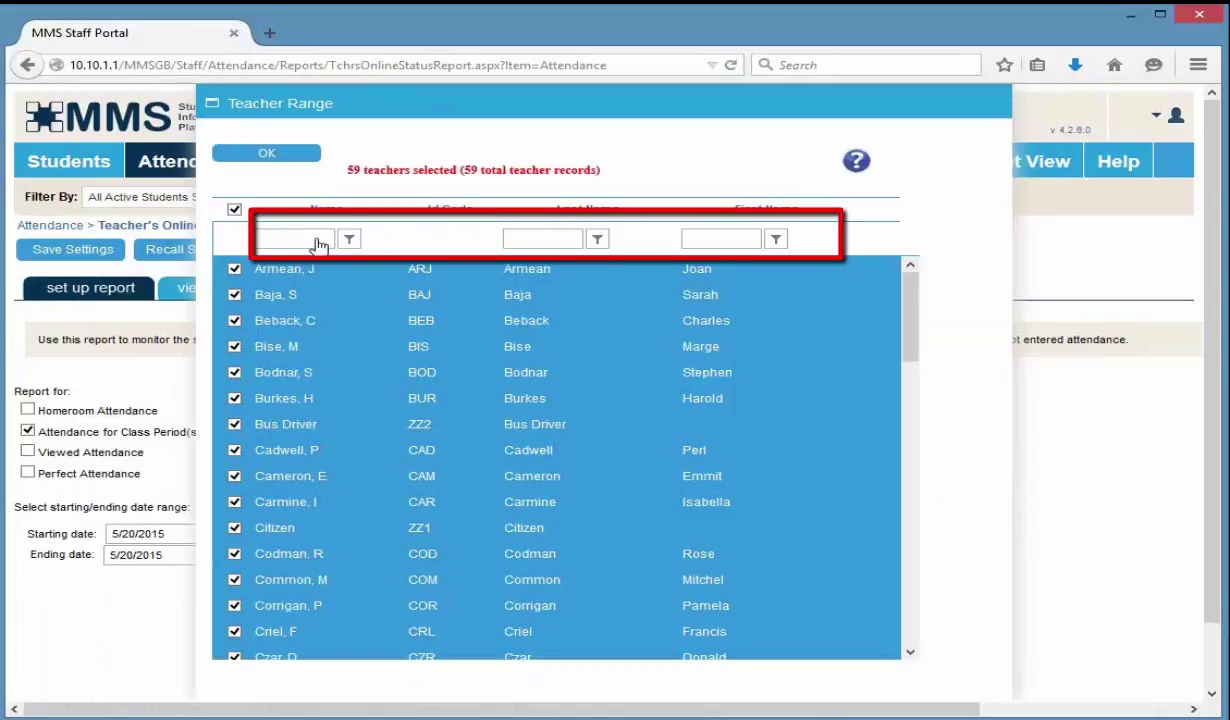
pyautogui.click(353, 245)
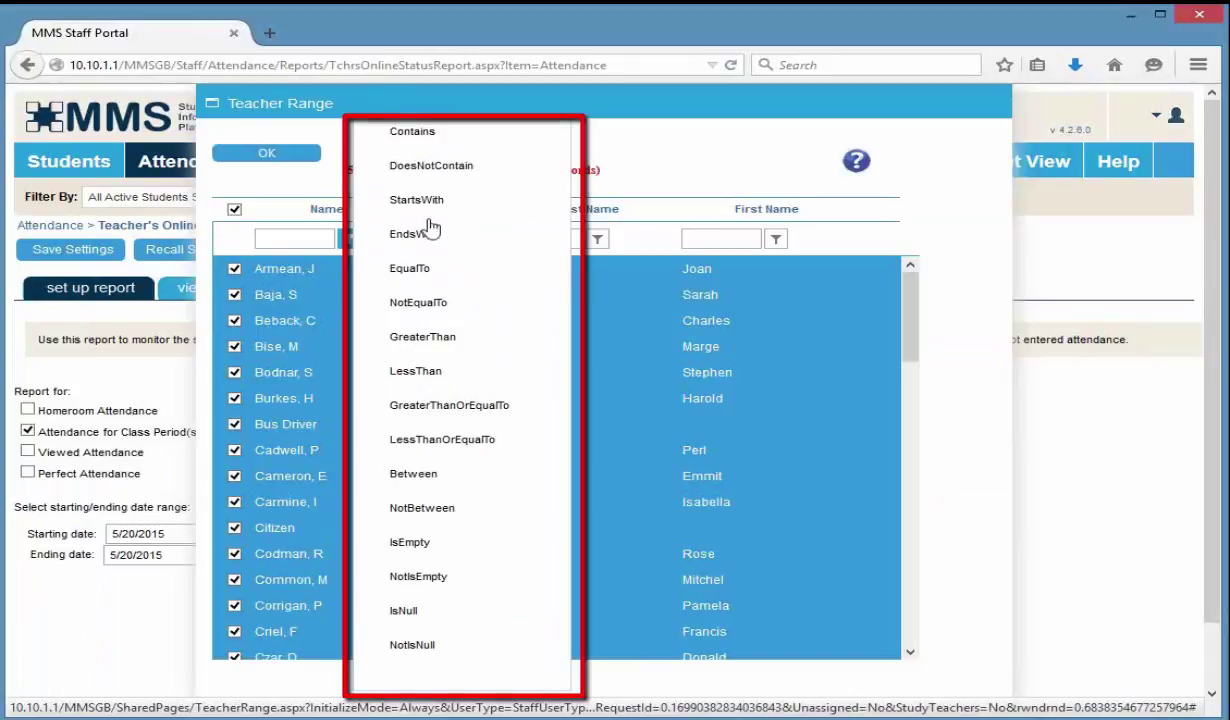
pyautogui.click(262, 428)
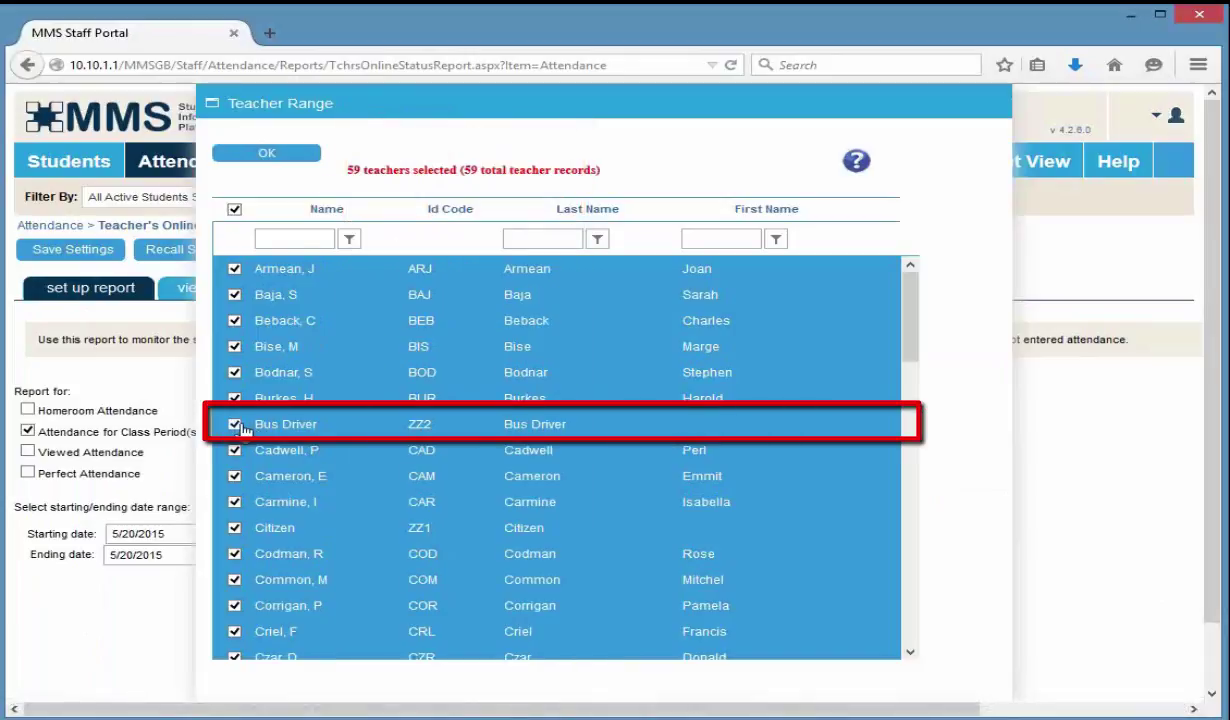
pyautogui.click(234, 424)
pyautogui.click(234, 528)
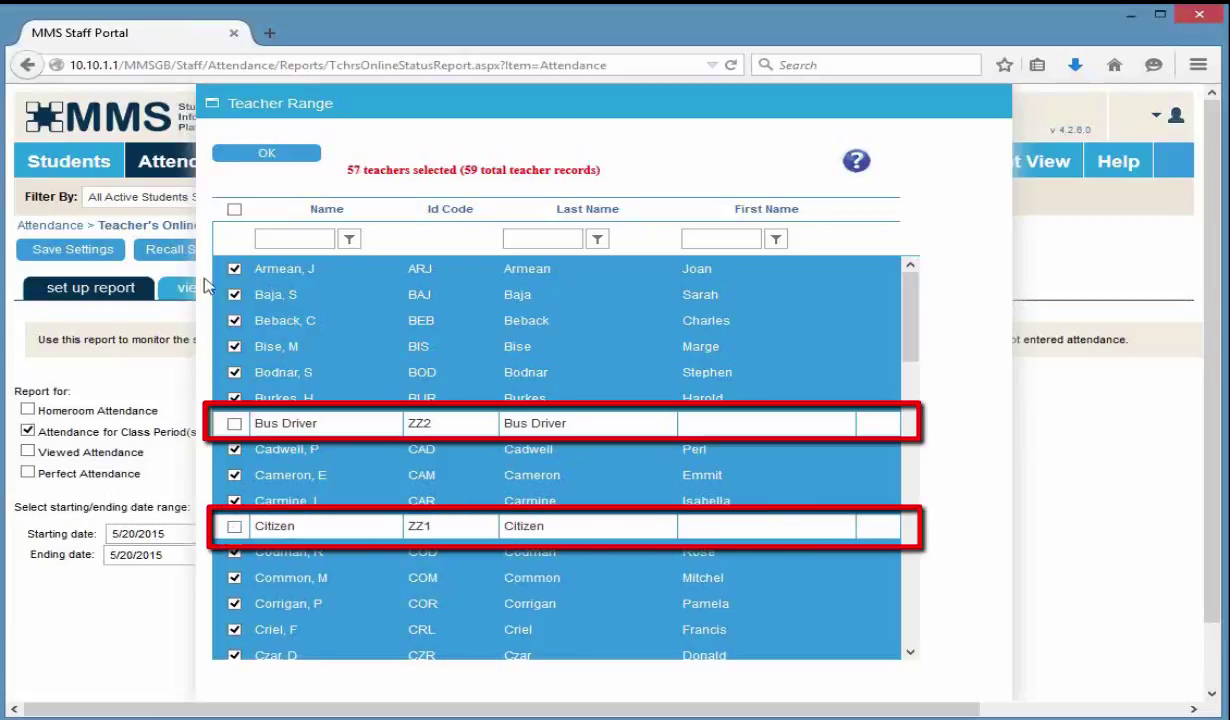
pyautogui.click(266, 156)
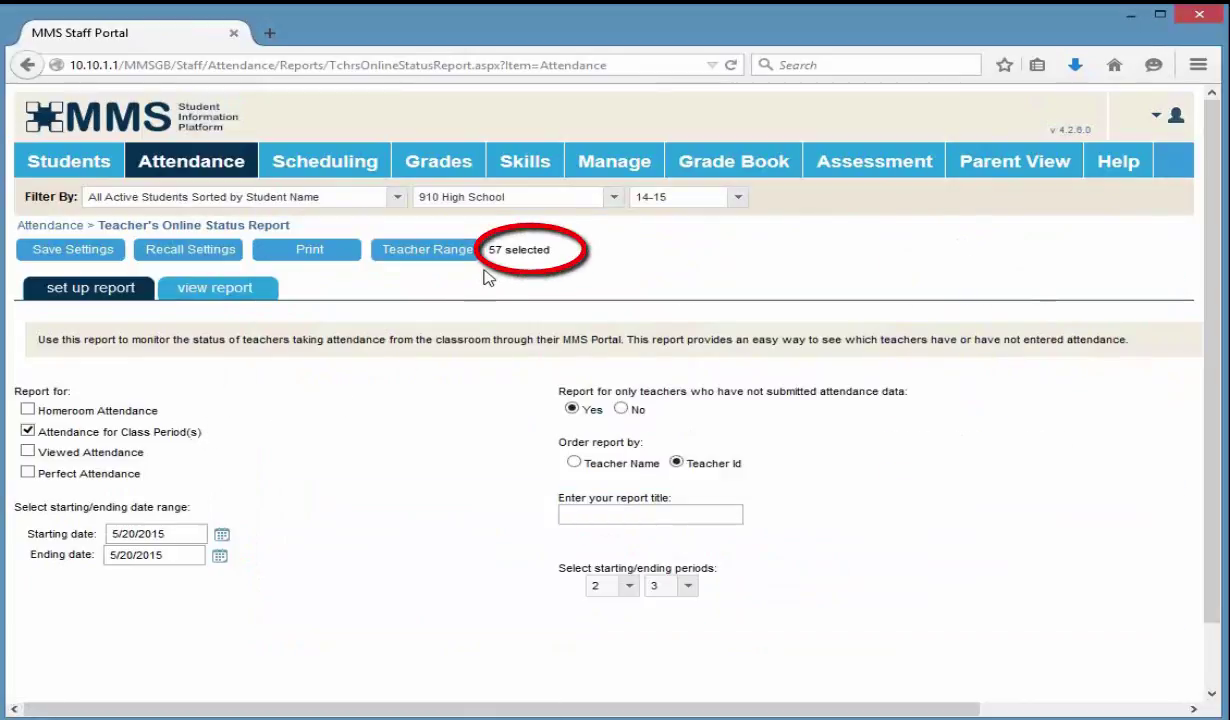
pyautogui.click(337, 252)
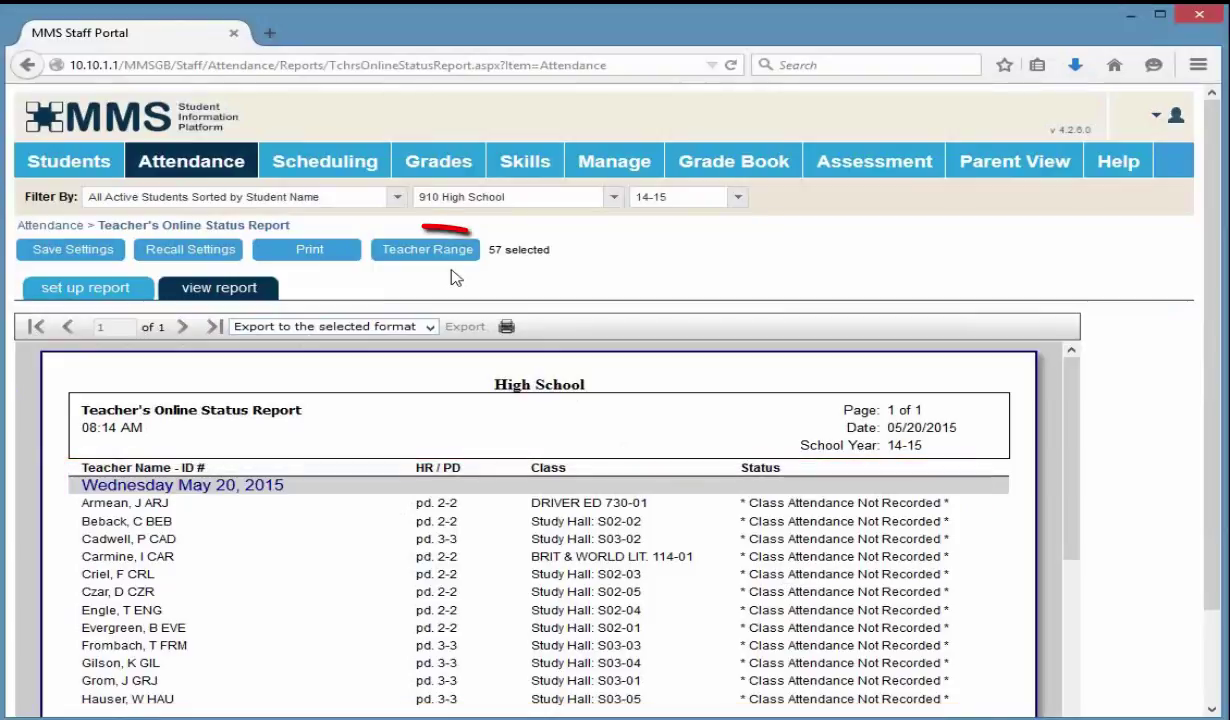
# Read the teacher range's help on sorting, selecting and filtering teachers, close the range dialog and return to the report setup
pyautogui.click(426, 252)
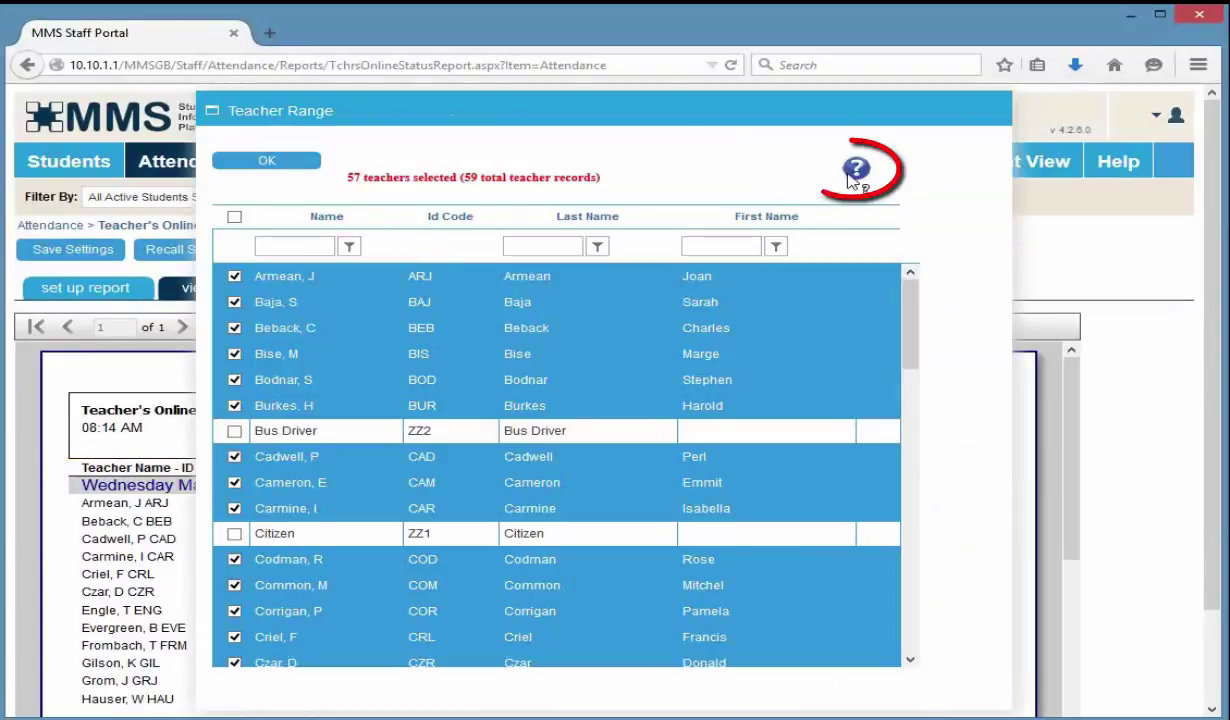
pyautogui.click(855, 172)
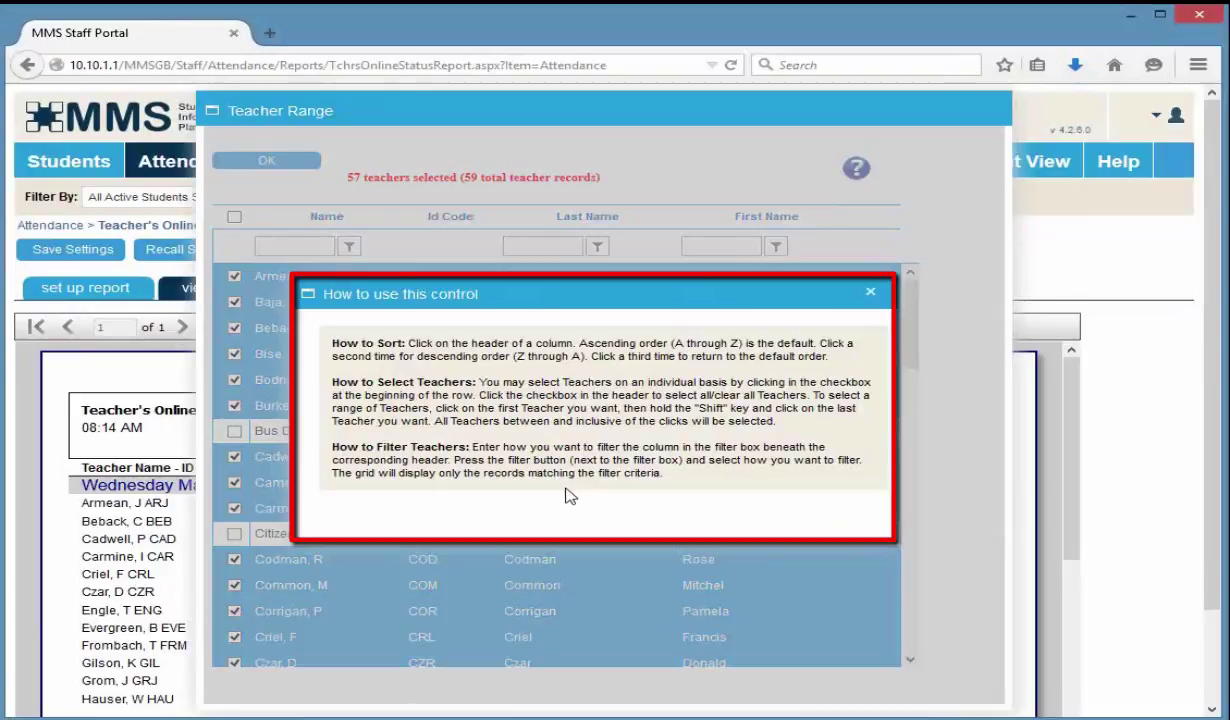
pyautogui.click(872, 292)
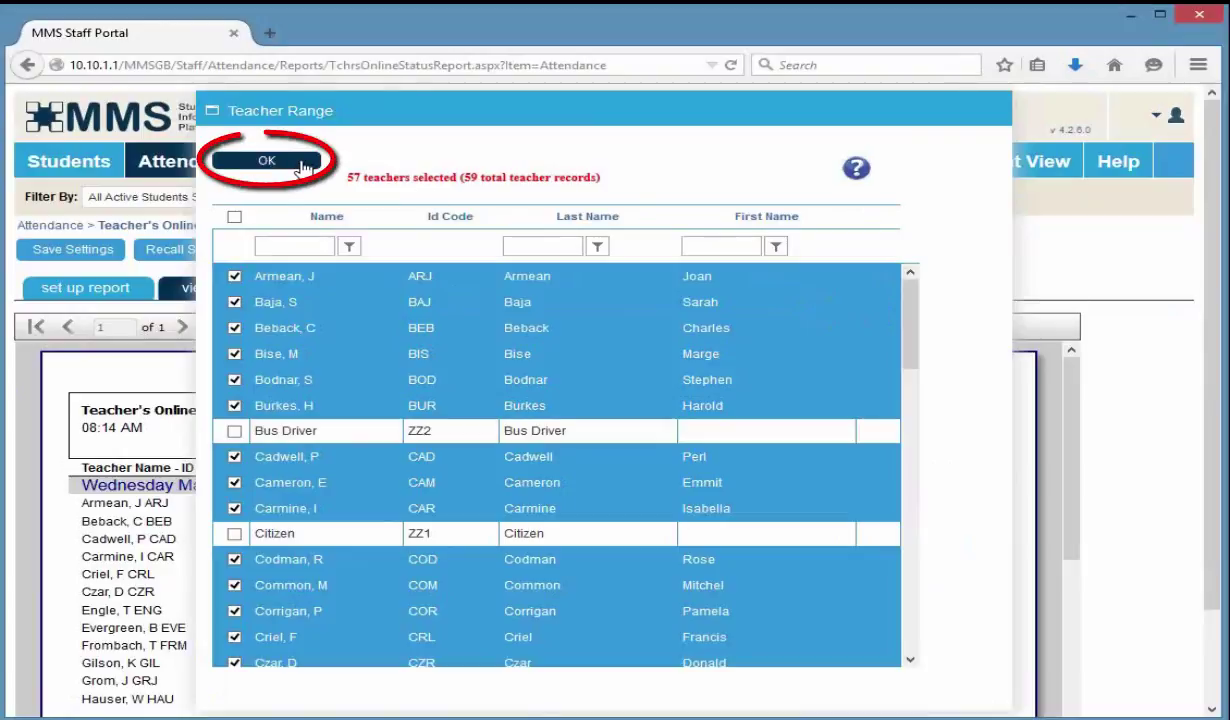
pyautogui.click(300, 164)
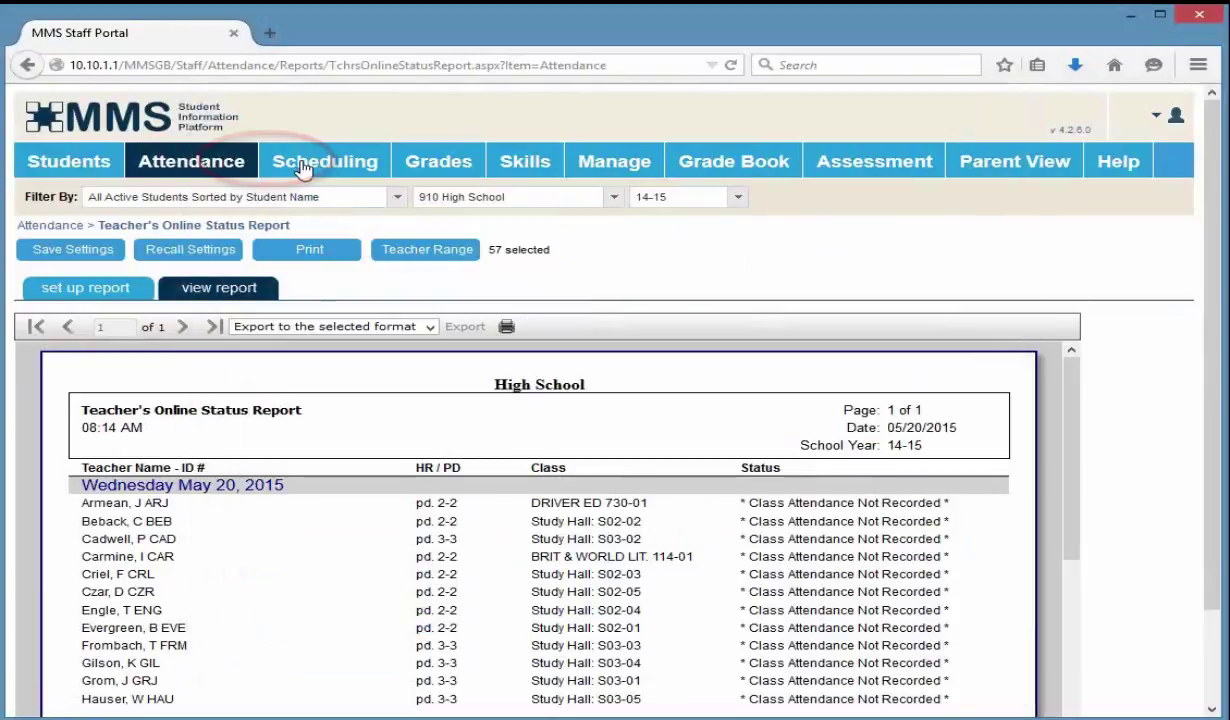
pyautogui.click(98, 292)
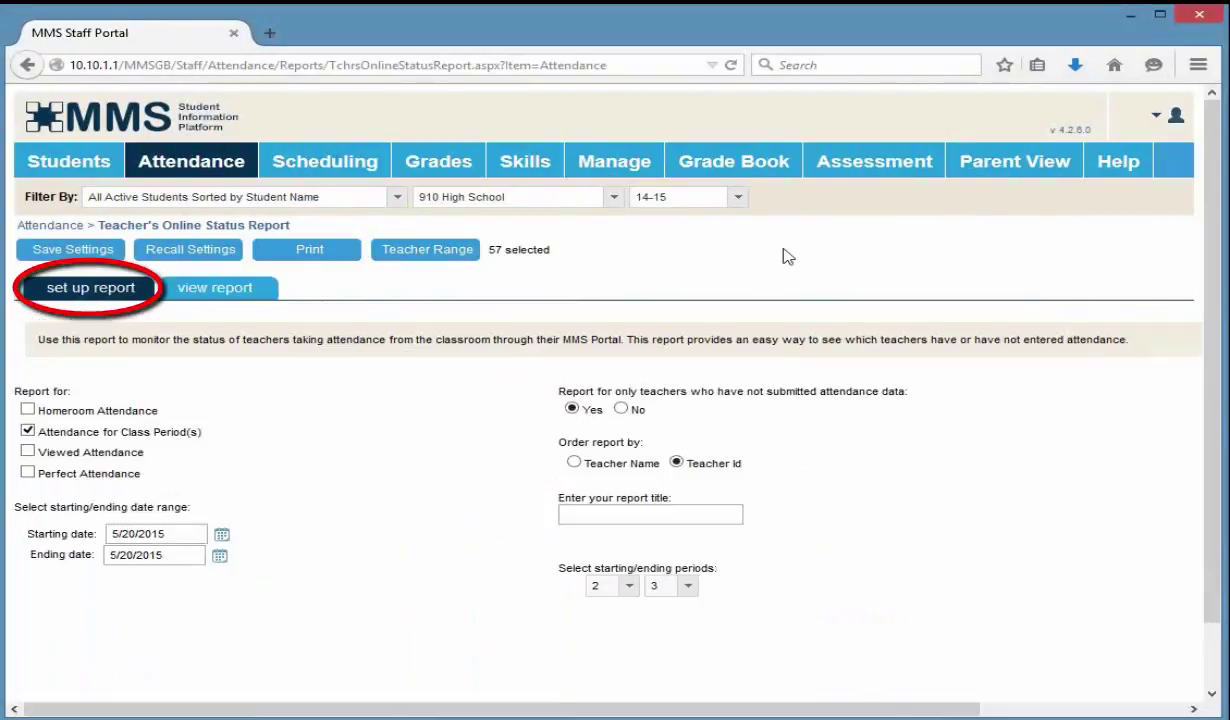
# Read the report's online help on teacher recording statuses and step-by-step instructions, and close the help window
pyautogui.click(1122, 165)
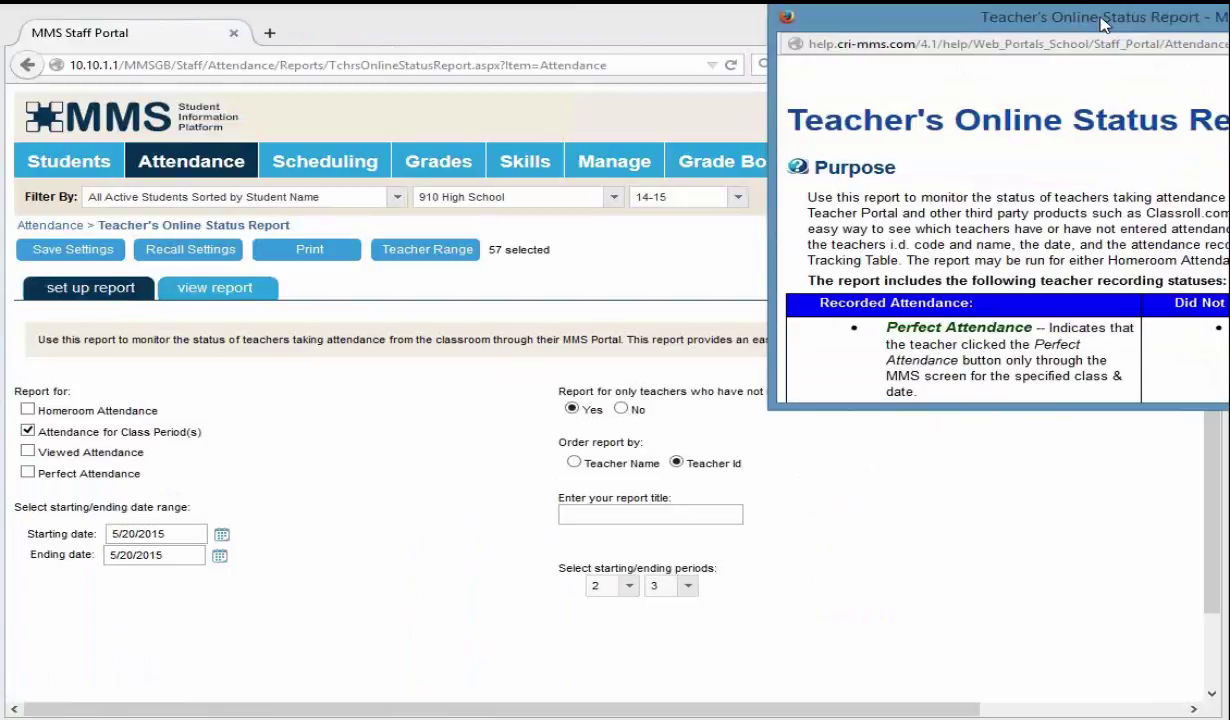
pyautogui.moveTo(1103, 24); pyautogui.dragTo(638, 229)
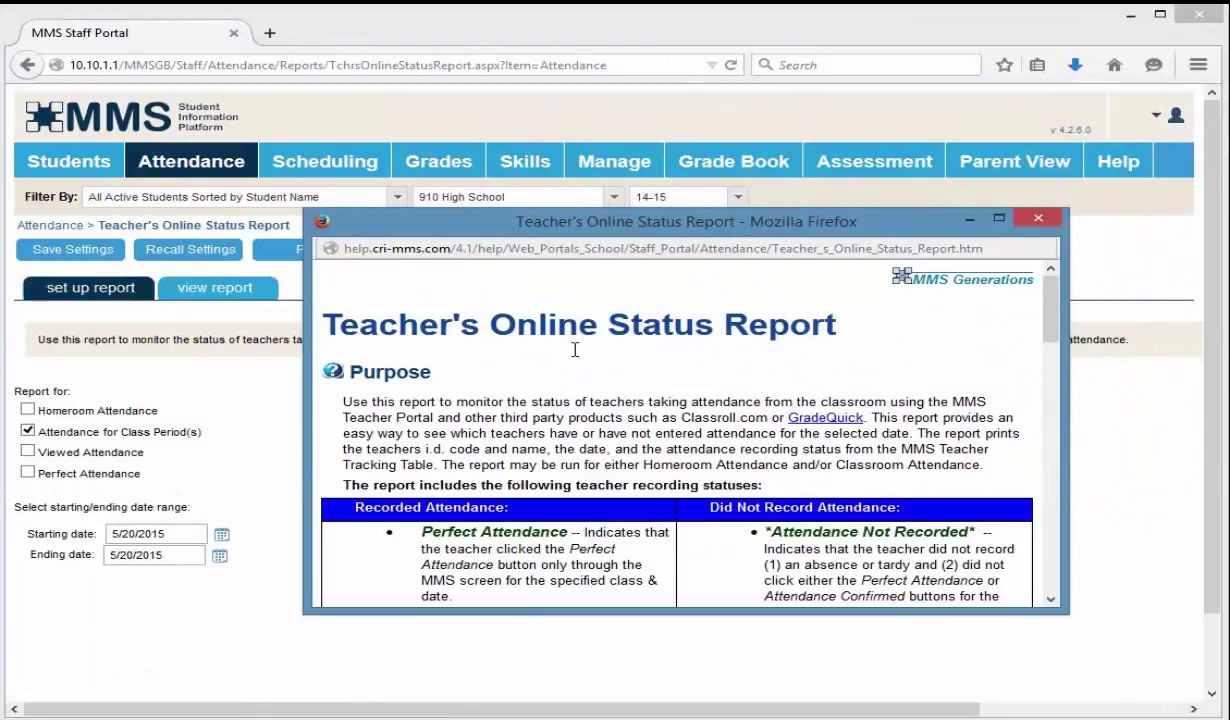
pyautogui.scroll(-2, 517, 399)
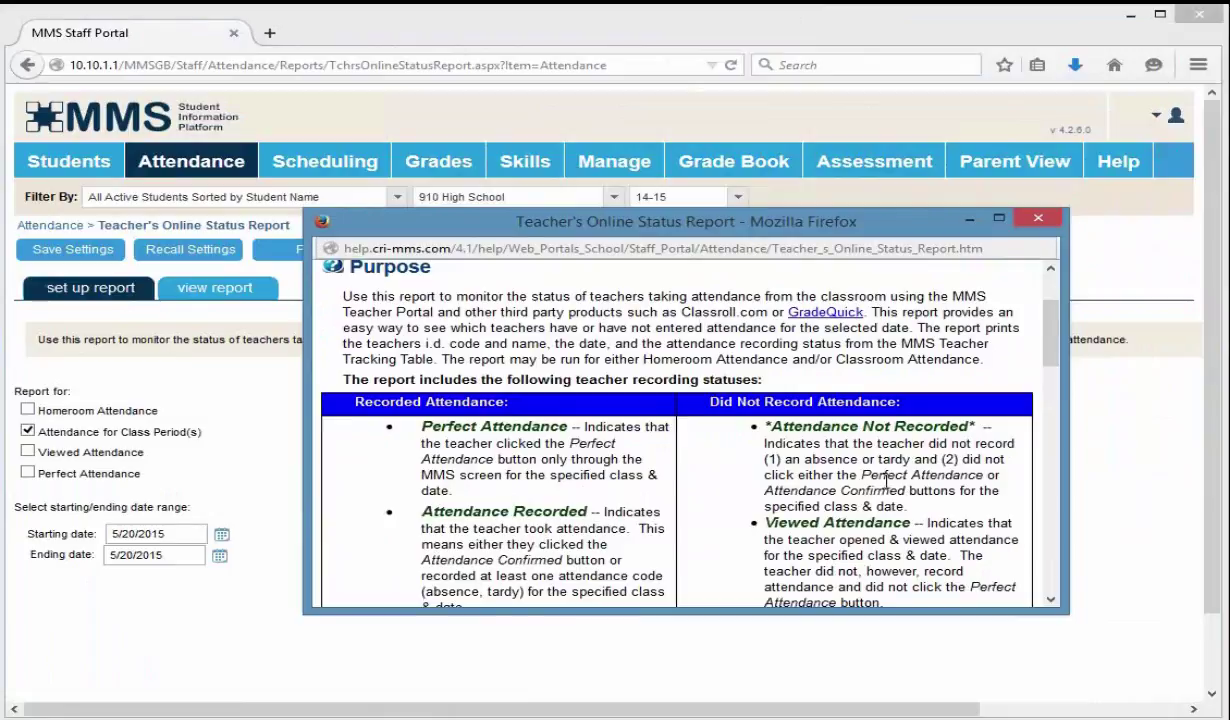
pyautogui.scroll(-5, 1053, 521)
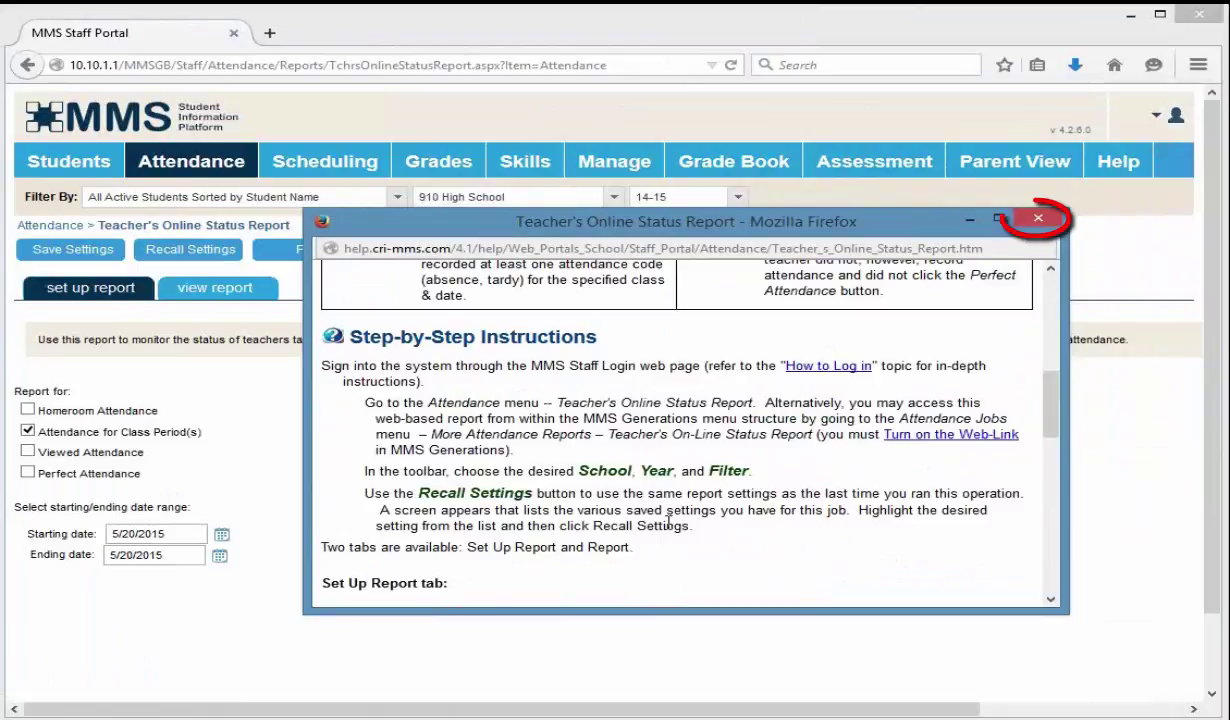
pyautogui.click(1039, 220)
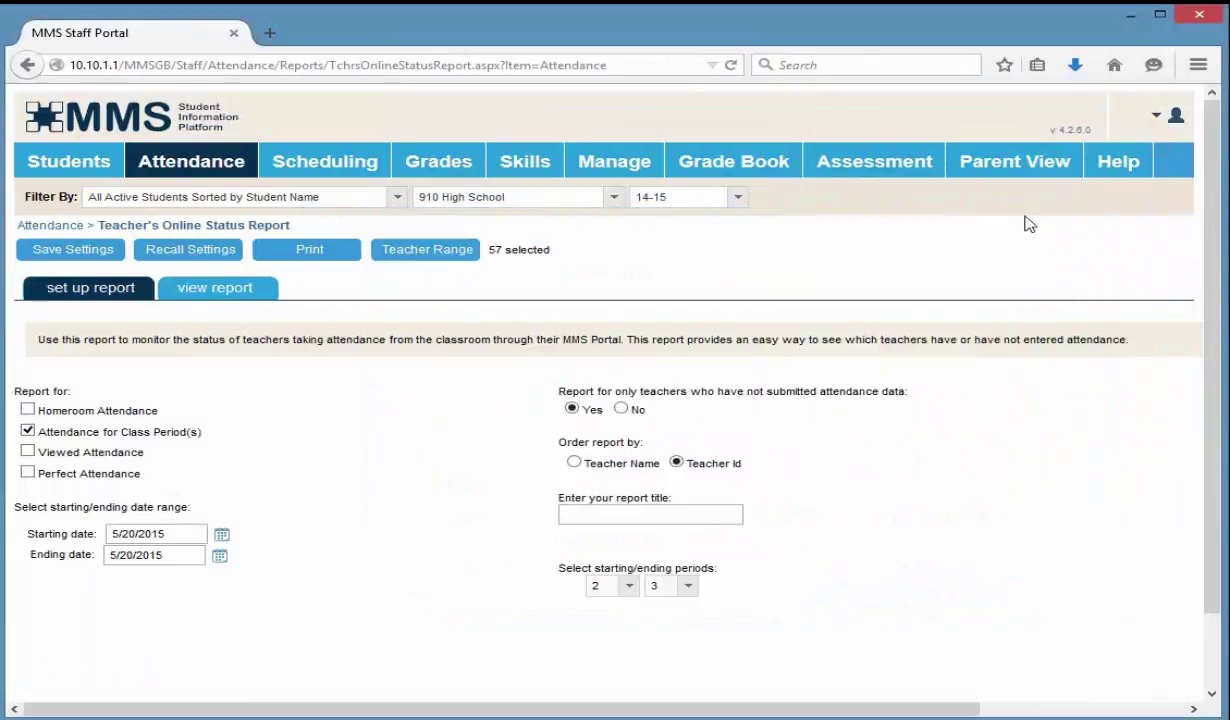